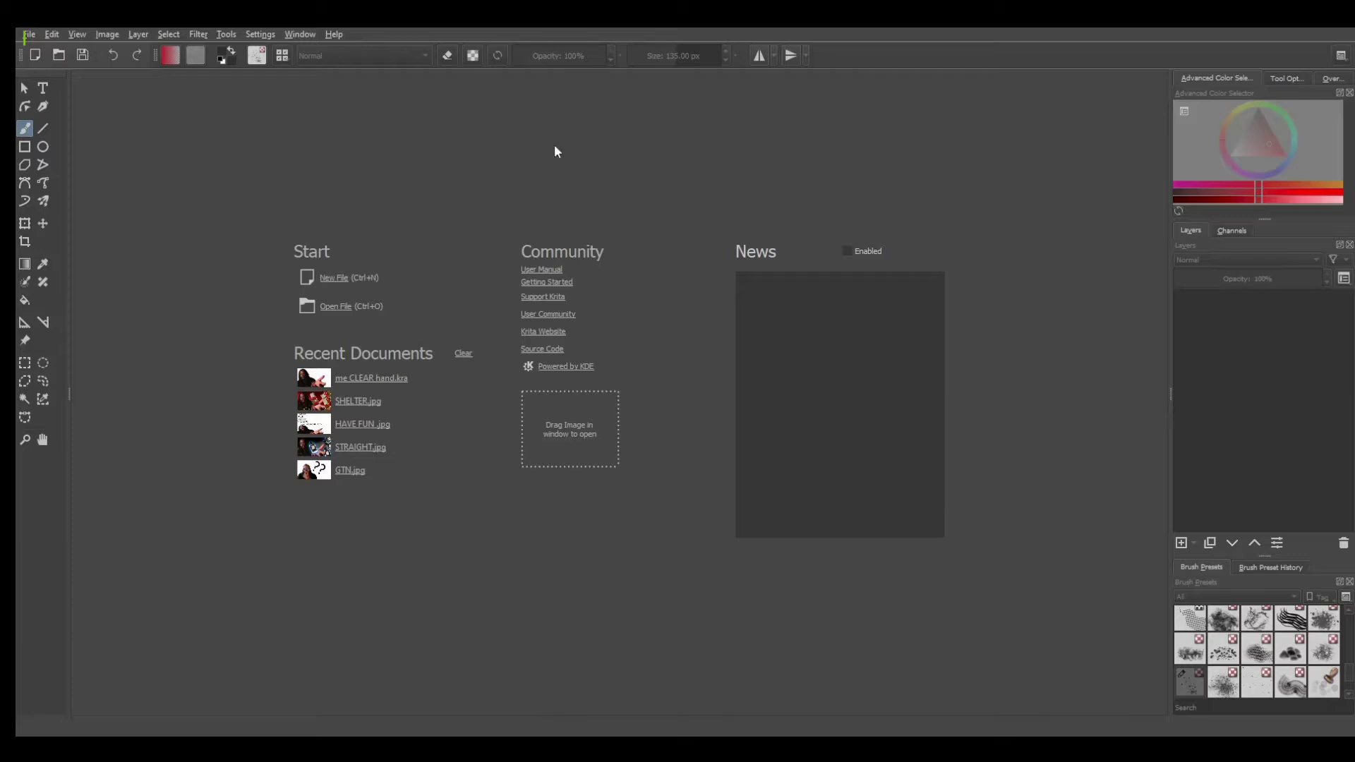
- Open me CLEAR hand.kra from Recent Documents and zoom out to 50%
click(361, 378)
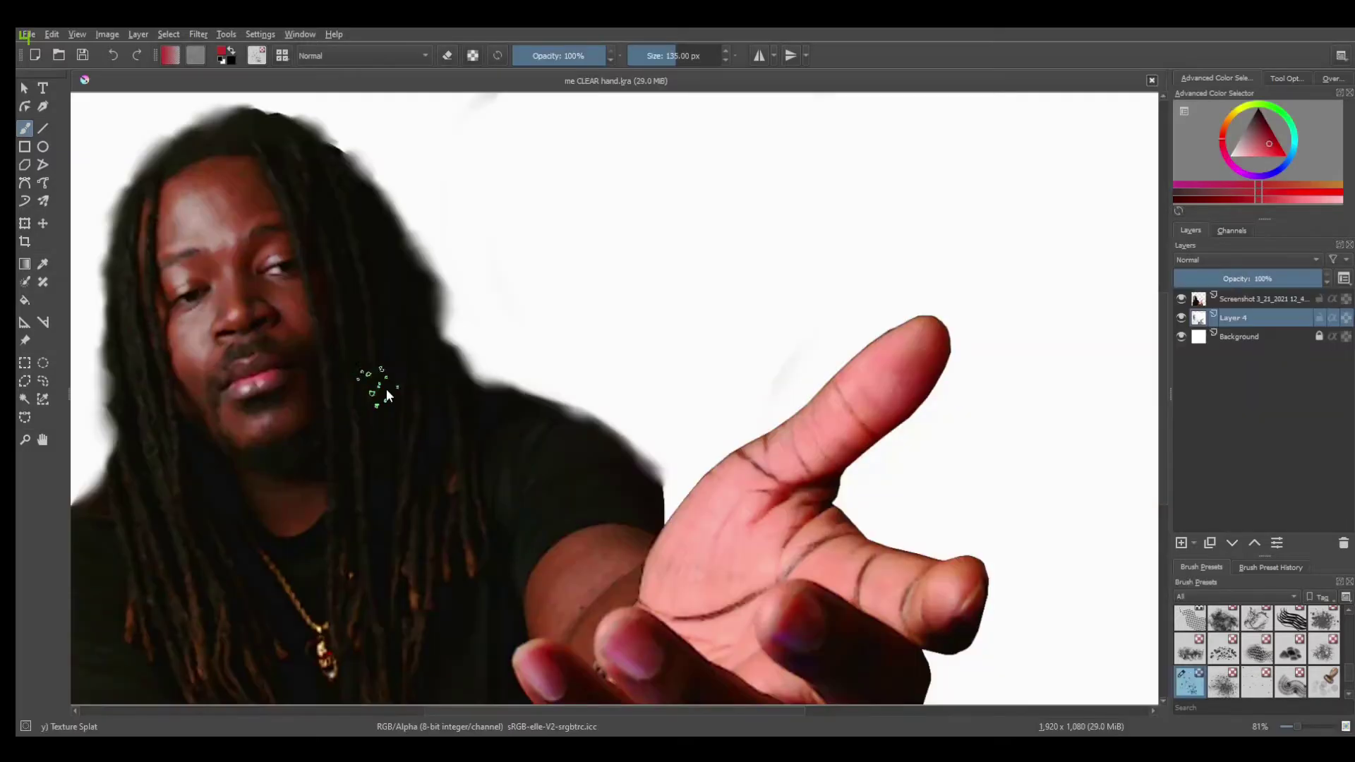
scroll(535, 421, down, 2)
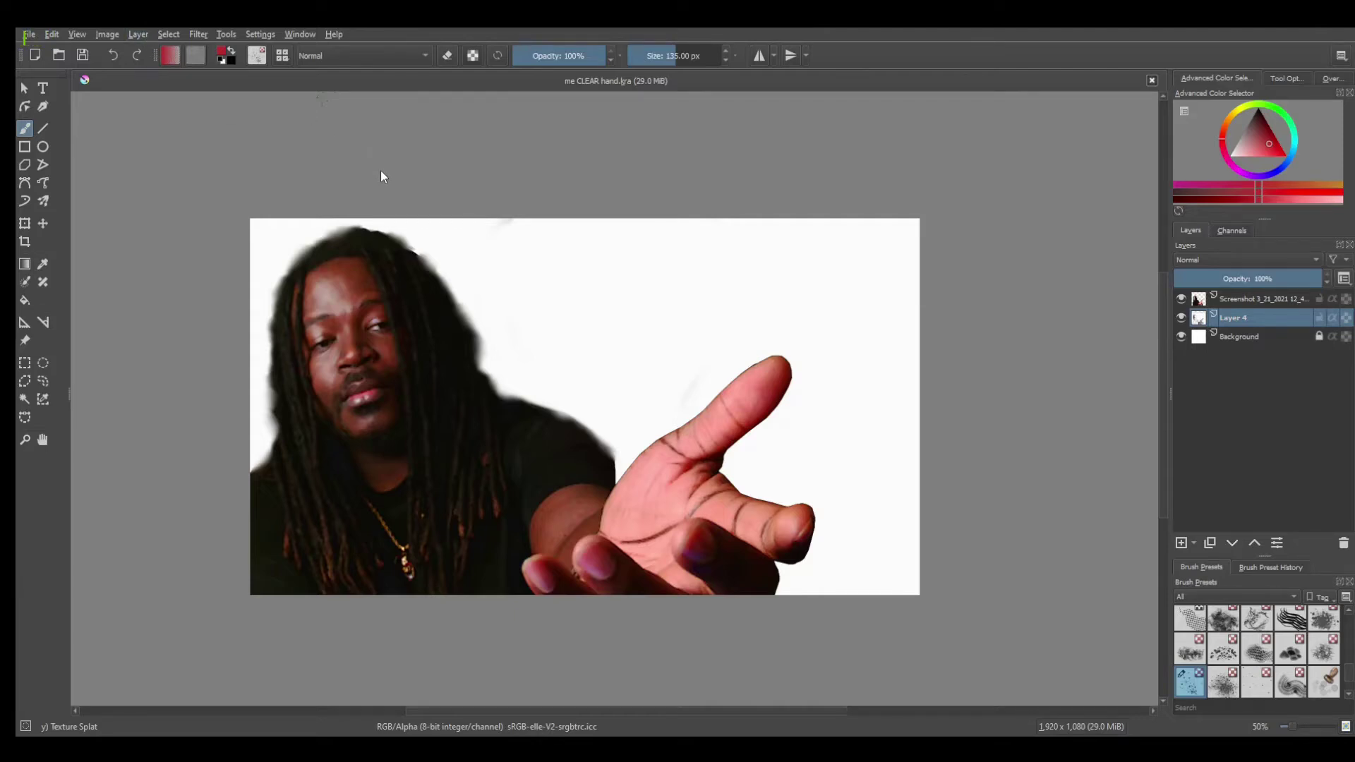
- Add IMG_6568.jpg as the top layer and shift it to the canvas's right side
drag(187, 155, 1229, 273)
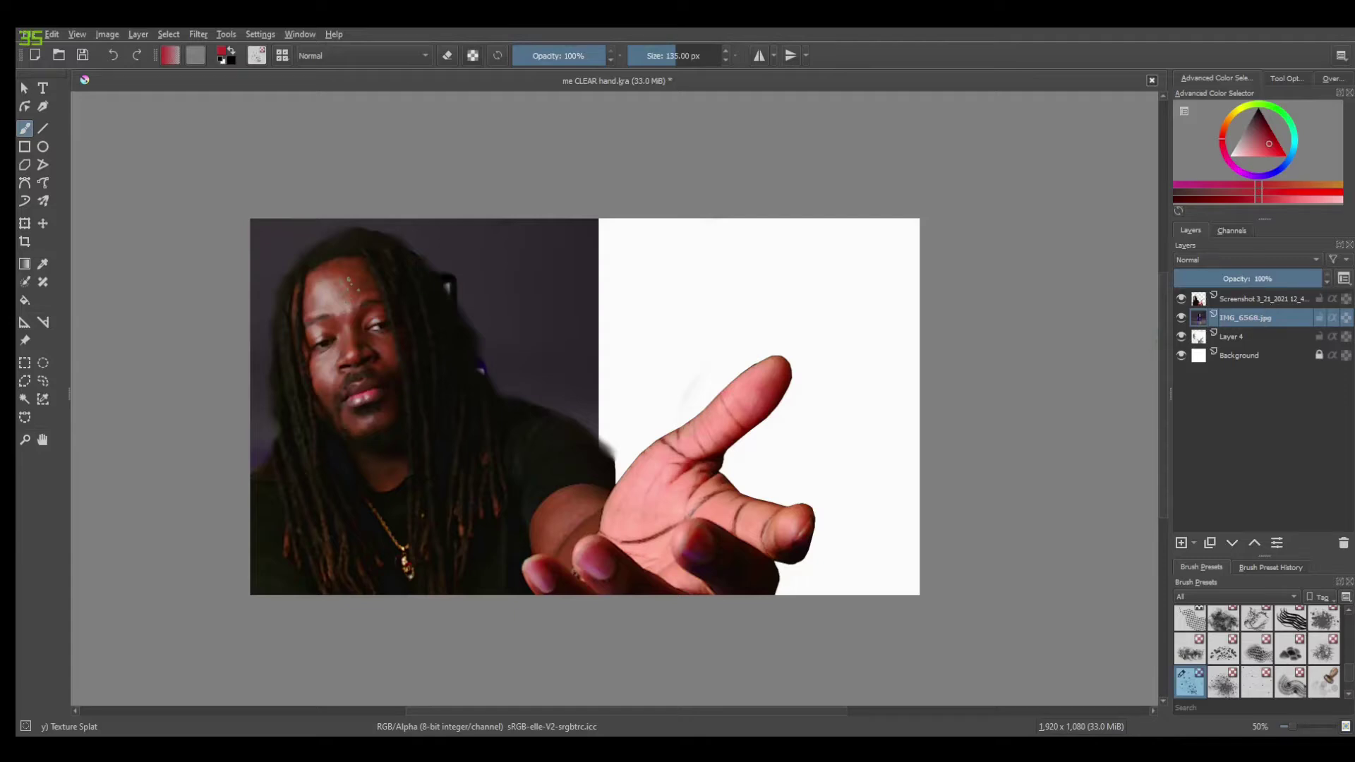
mouse_move(1249, 316)
mouse_down()
mouse_move(1246, 283)
mouse_move(1237, 299)
mouse_up()
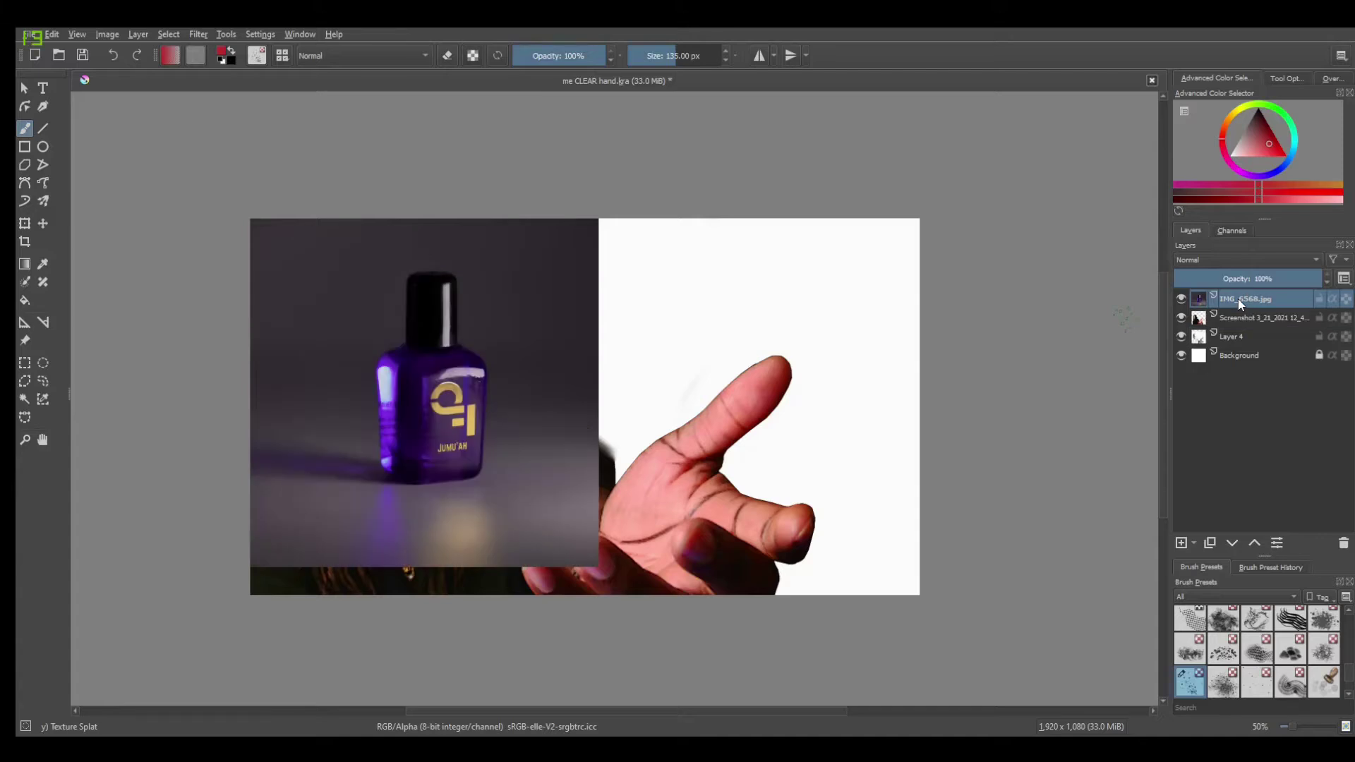
click(25, 223)
drag(347, 278, 638, 280)
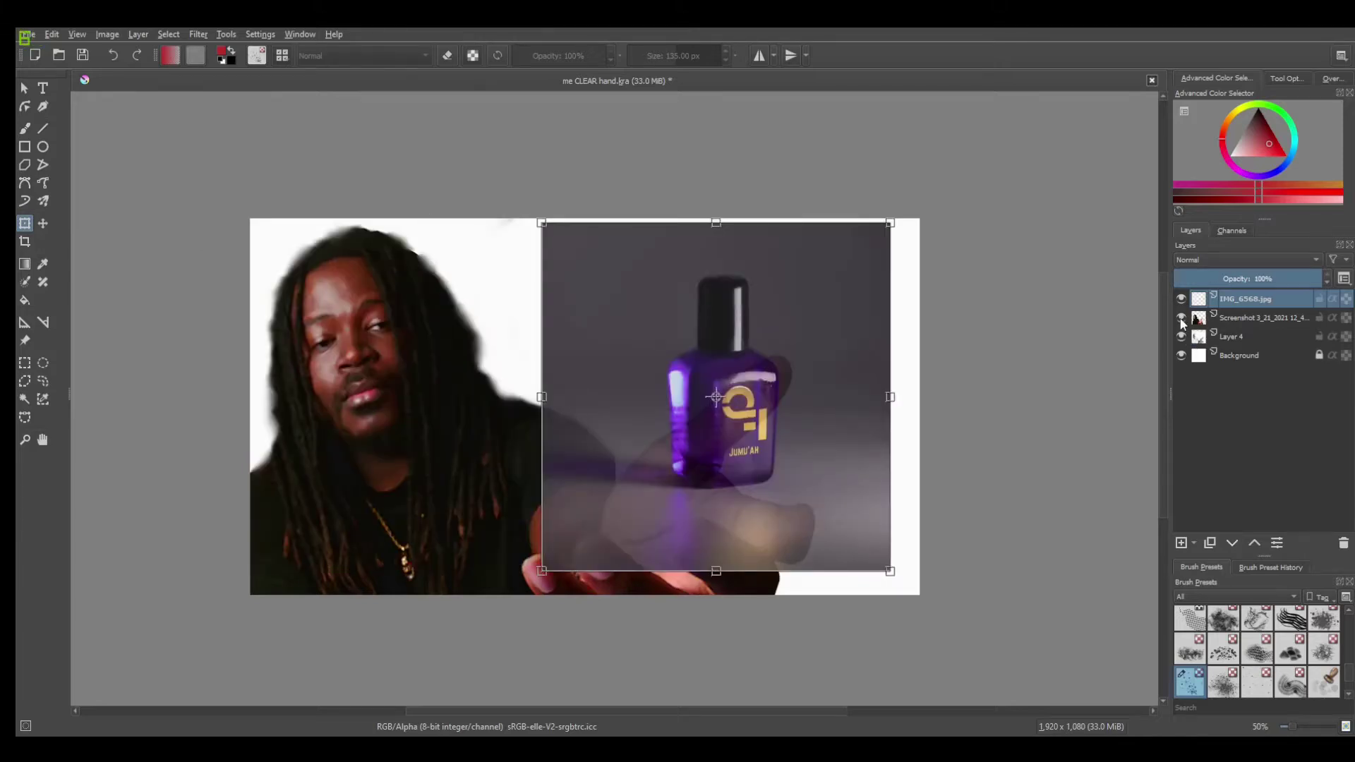
- Hide the man's screenshot layer, Layer 4 and the white Background layer
click(1182, 320)
click(1182, 338)
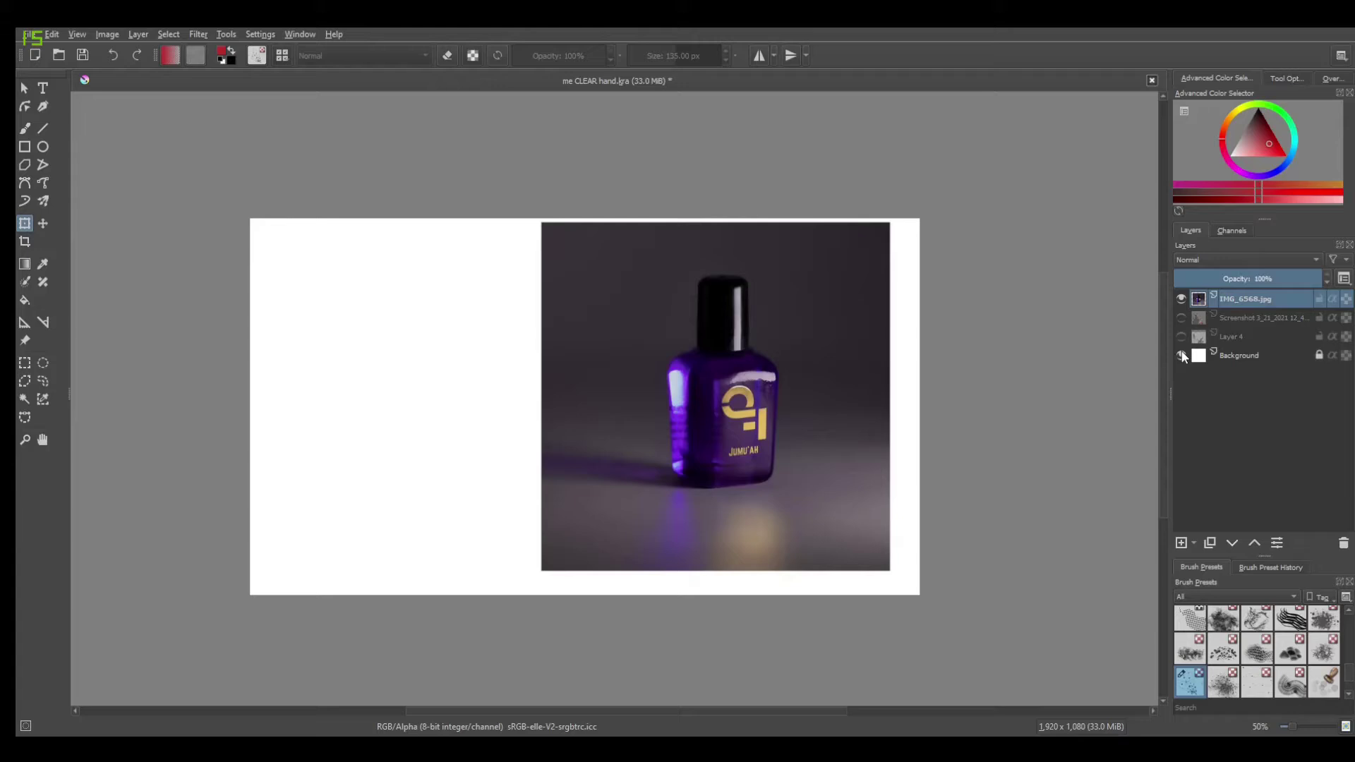
click(1182, 356)
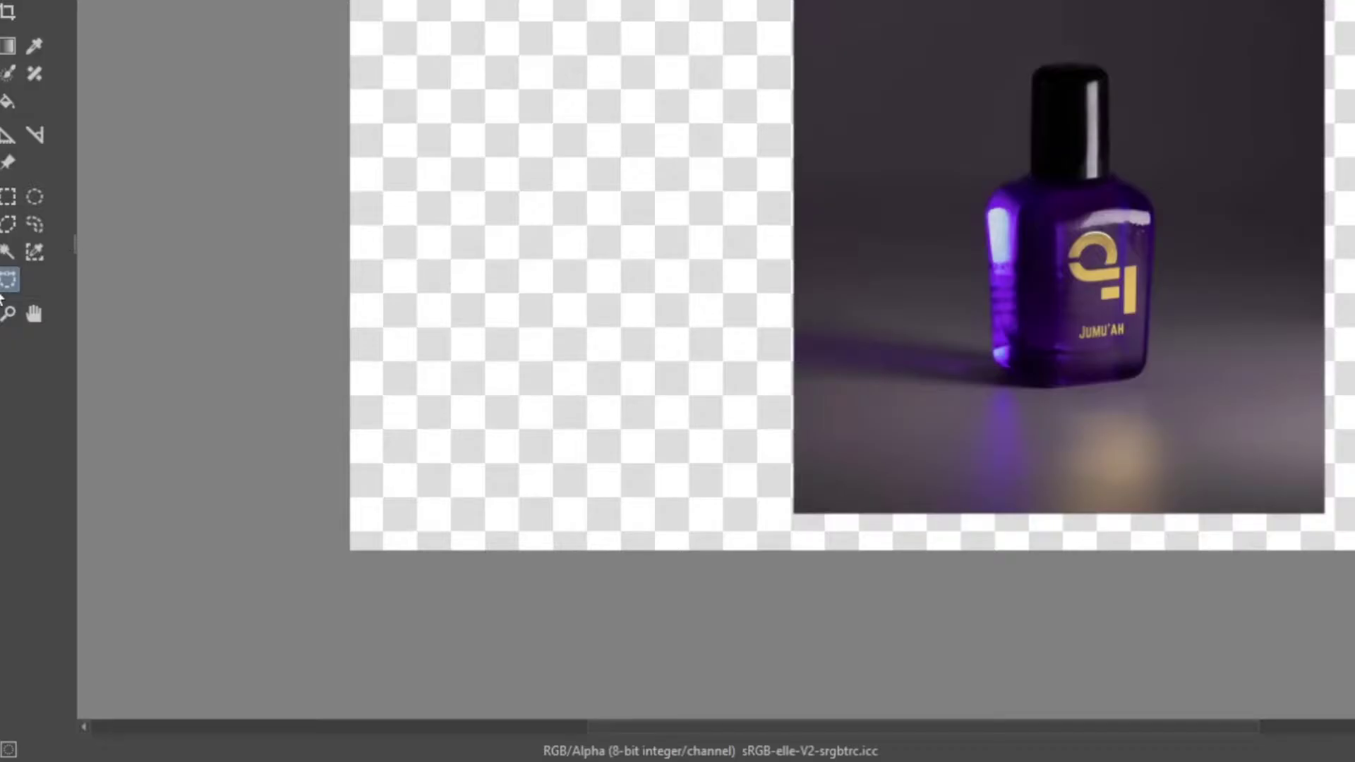
- With the outline selection tool, start tracing at the bottle's bottom-left corner and left shoulder
click(8, 282)
click(8, 283)
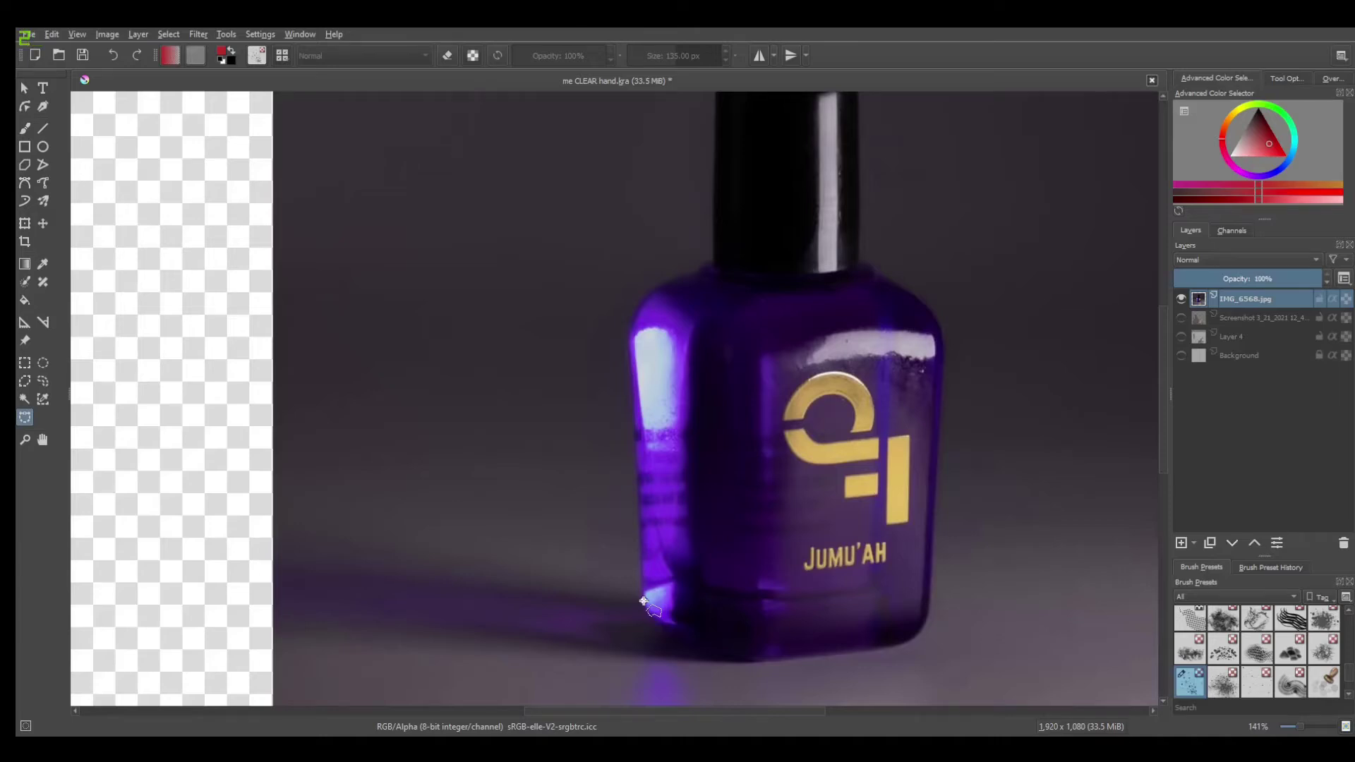
click(643, 600)
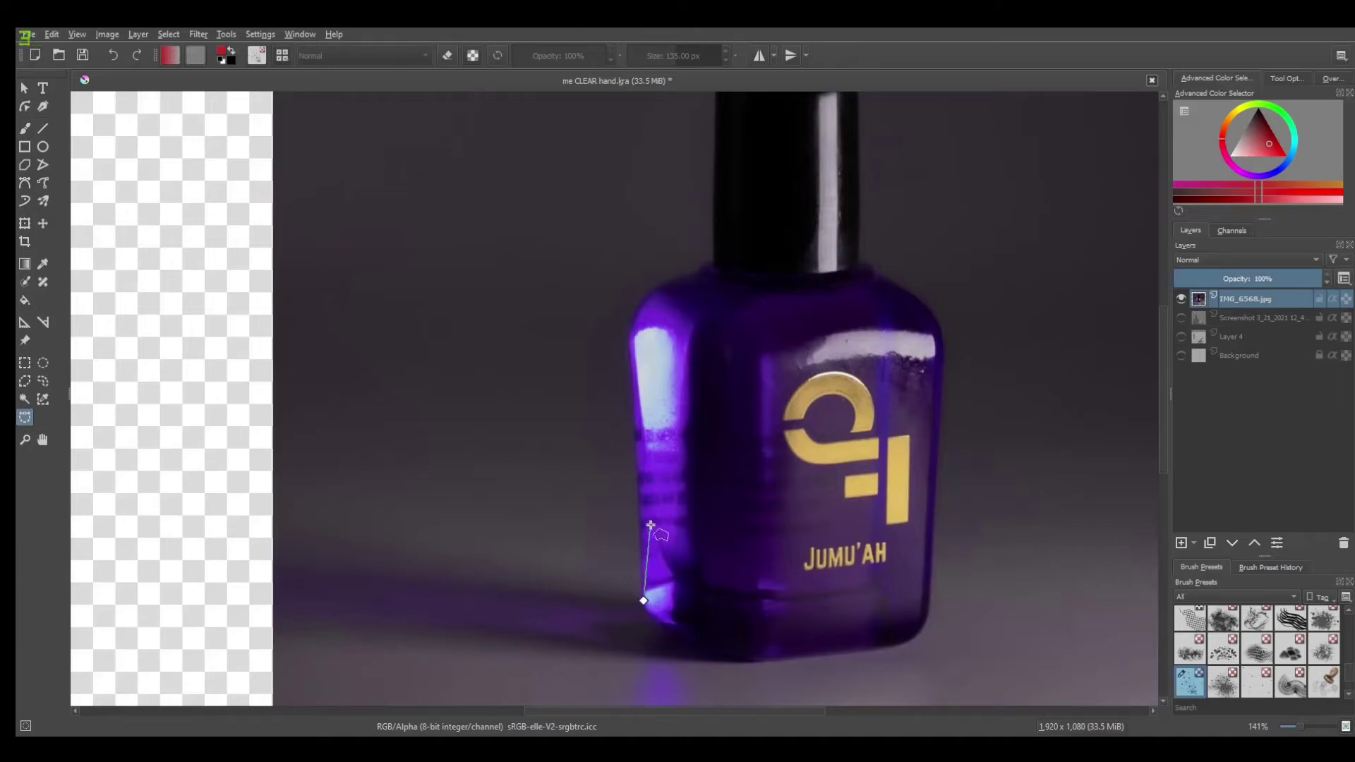
click(630, 351)
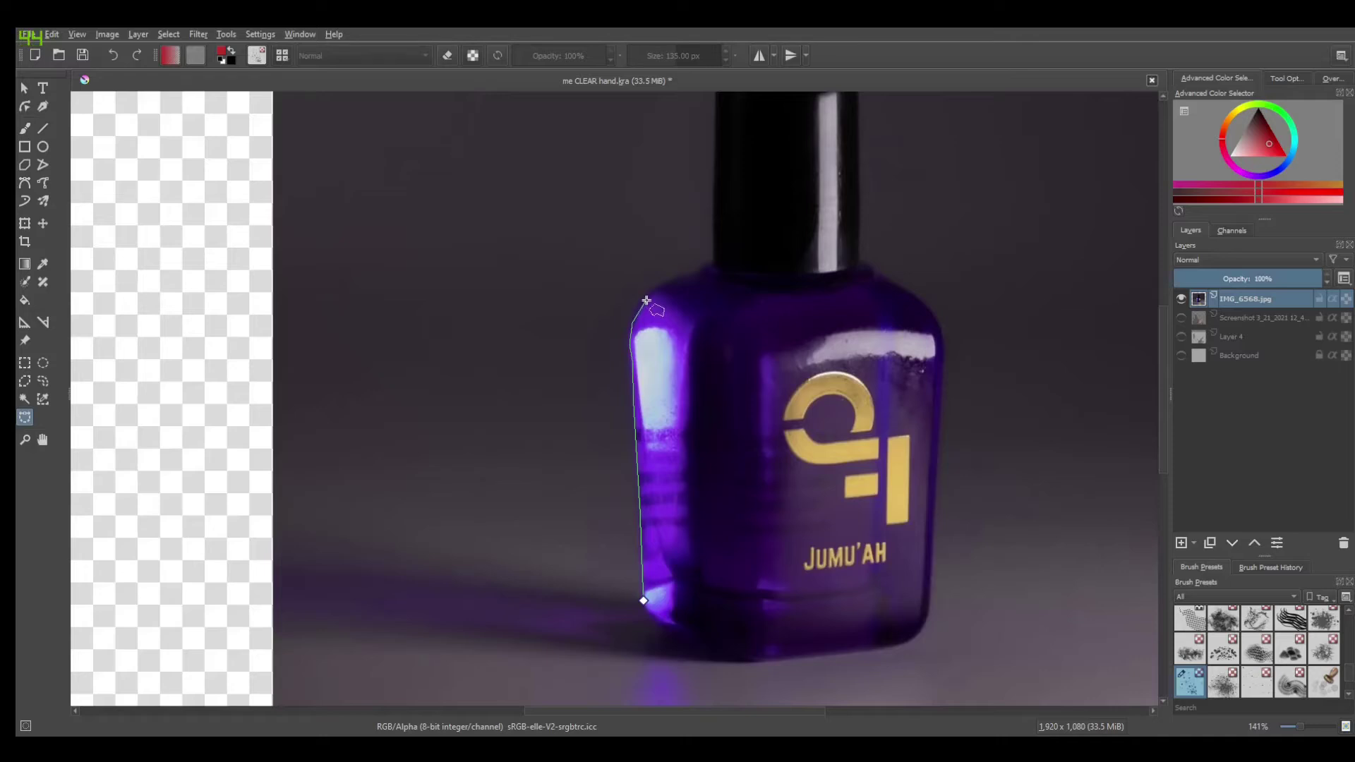
- Finish tracing around the bottle's edge and close the outline into a selection
scroll(688, 274, up, 4)
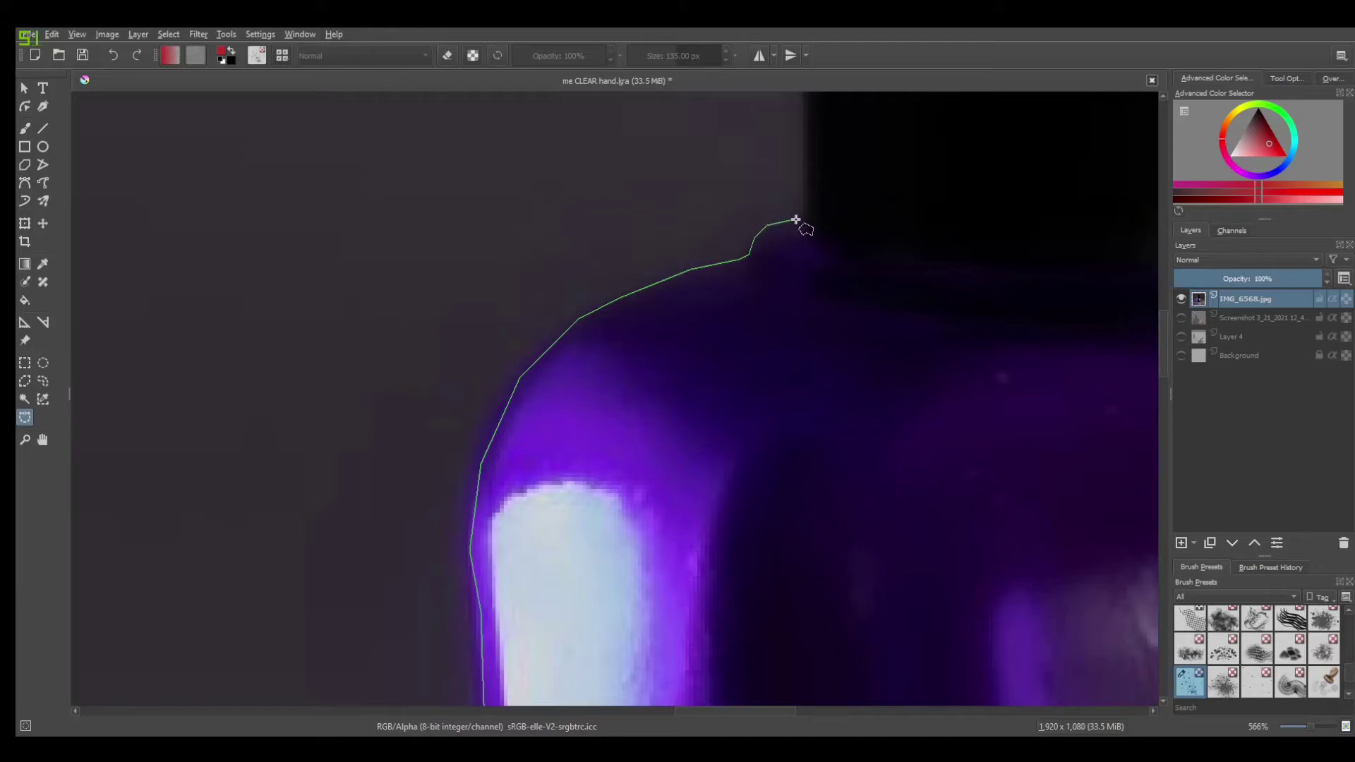
key(1)
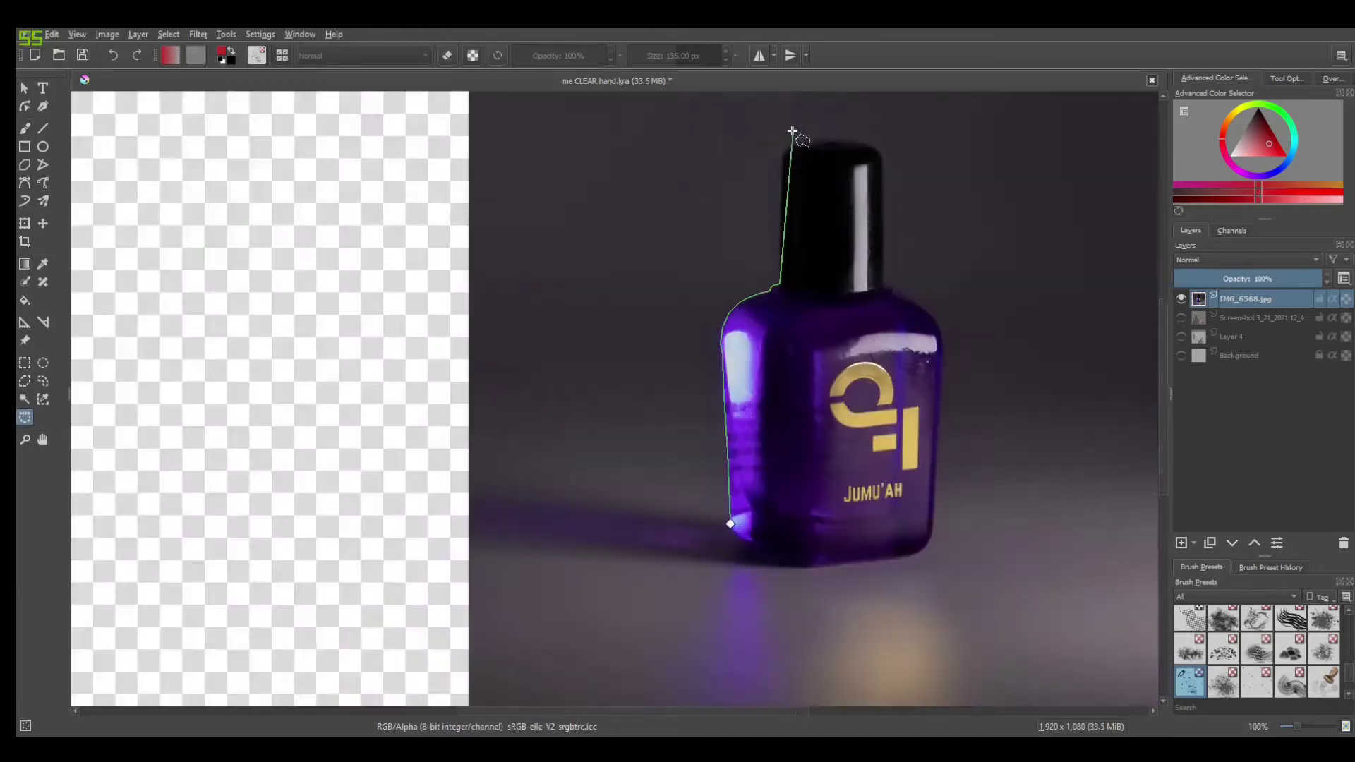
scroll(792, 131, up, 3)
scroll(777, 212, up, 3)
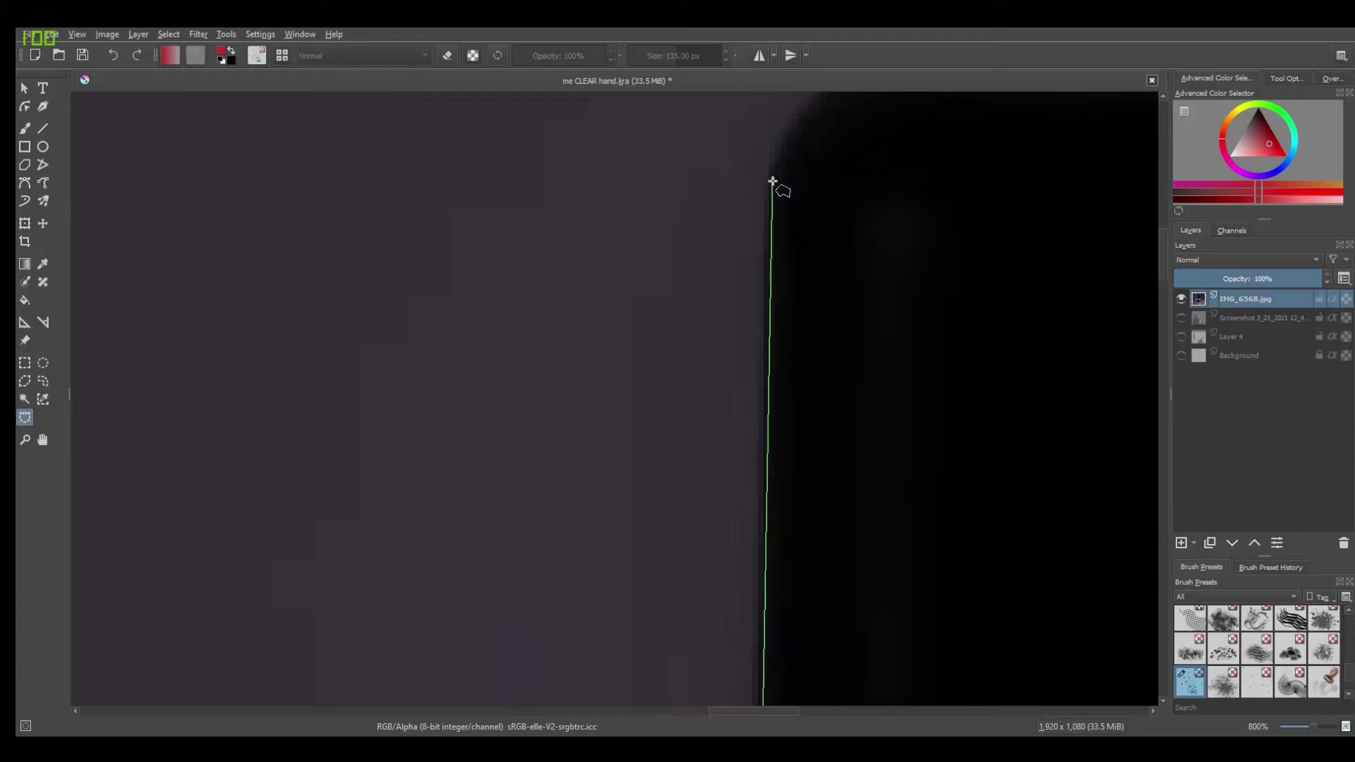
scroll(773, 182, down, 2)
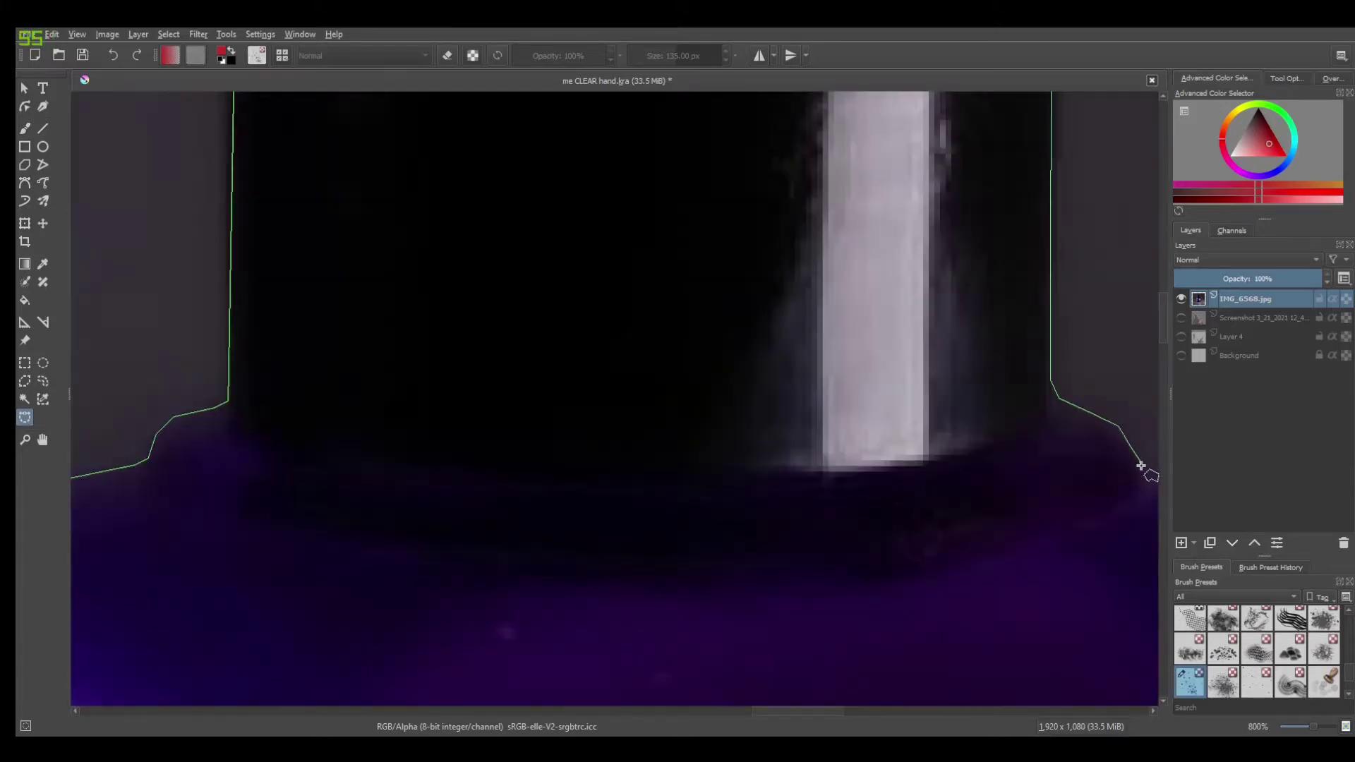
scroll(1141, 466, down, 8)
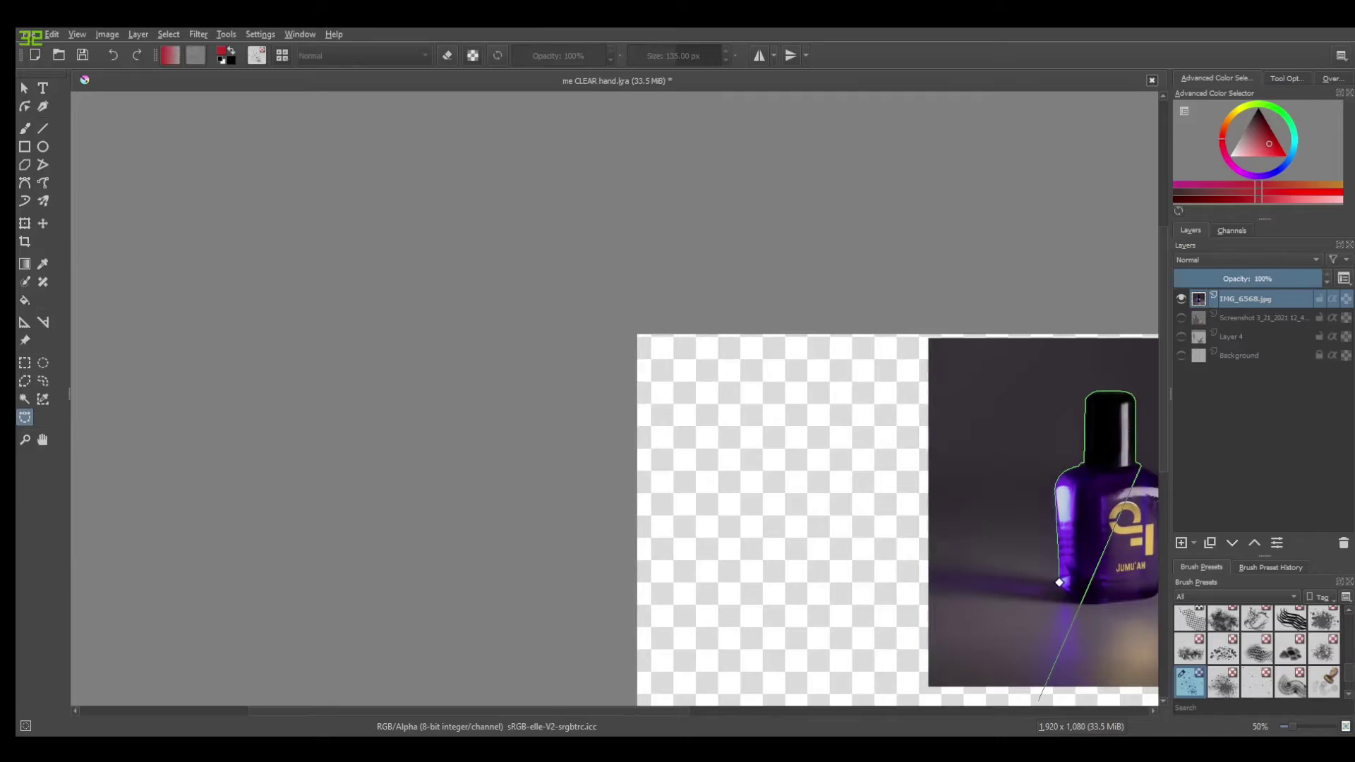
drag(672, 709, 849, 709)
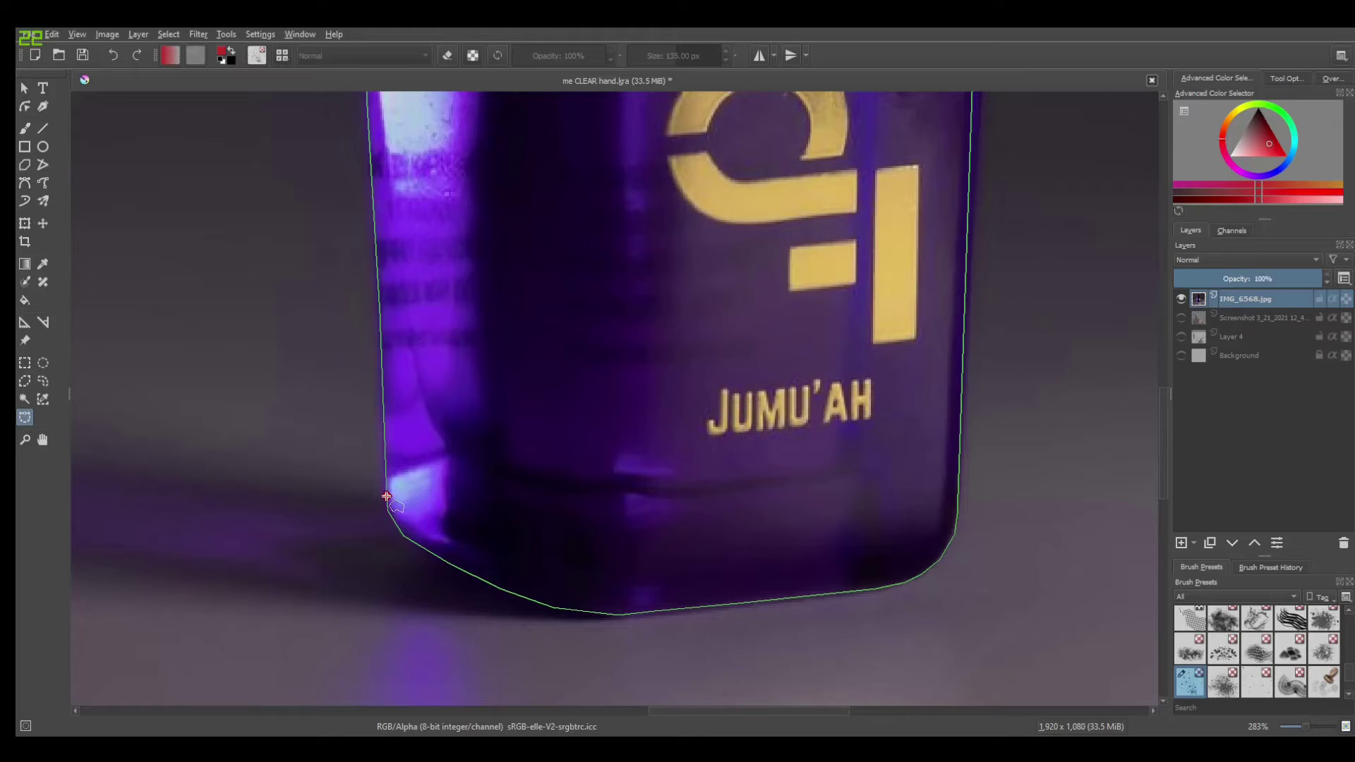
click(386, 496)
scroll(1140, 367, down, 6)
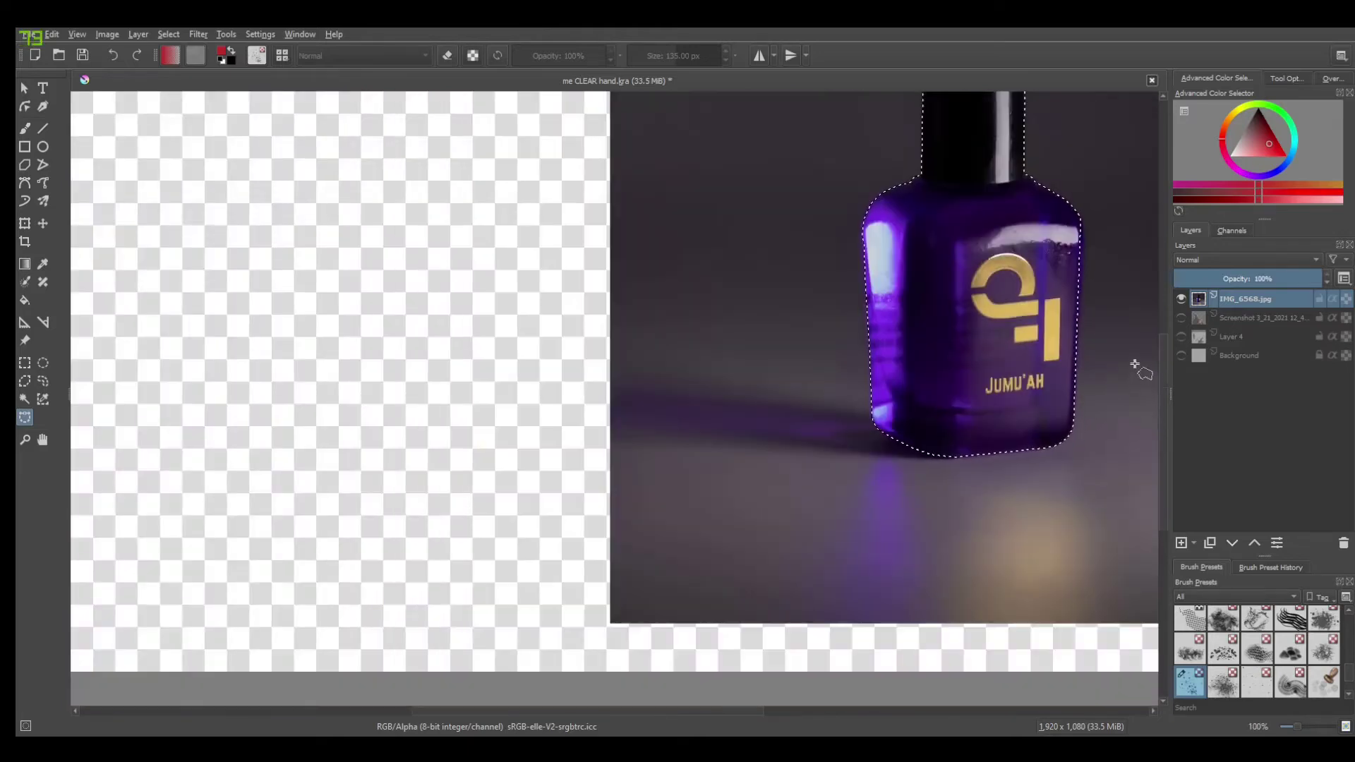
scroll(1139, 367, down, 1)
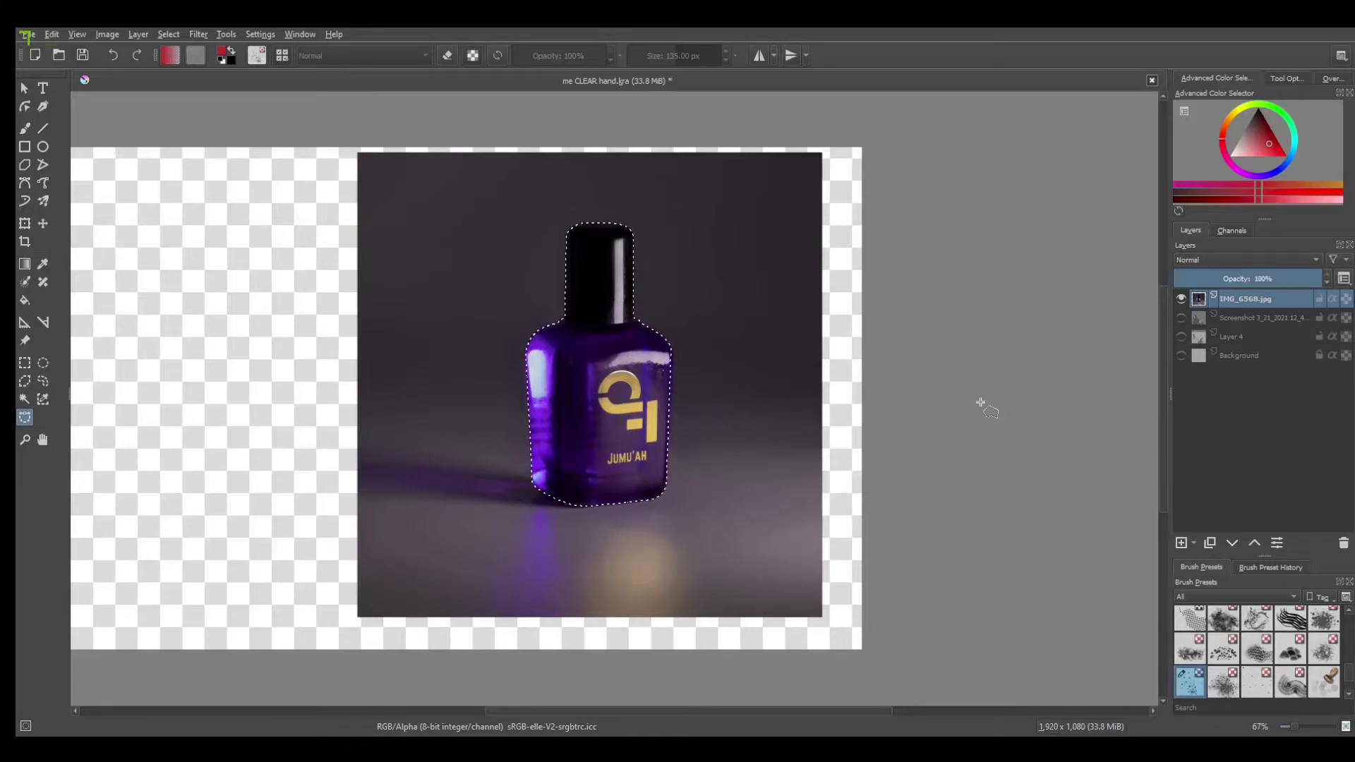
- Invert the selection, delete the grey photo background around the bottle, and deselect
key(ctrl+i)
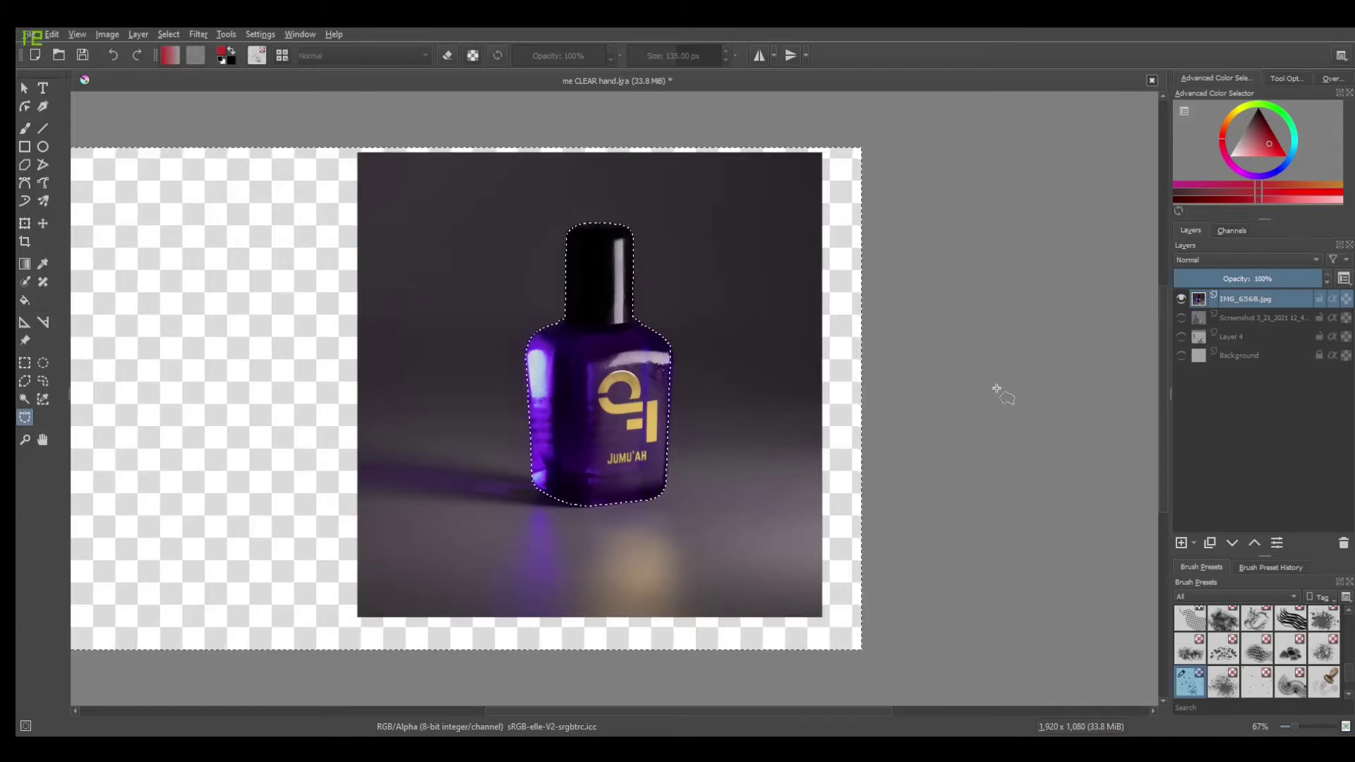
key(Delete)
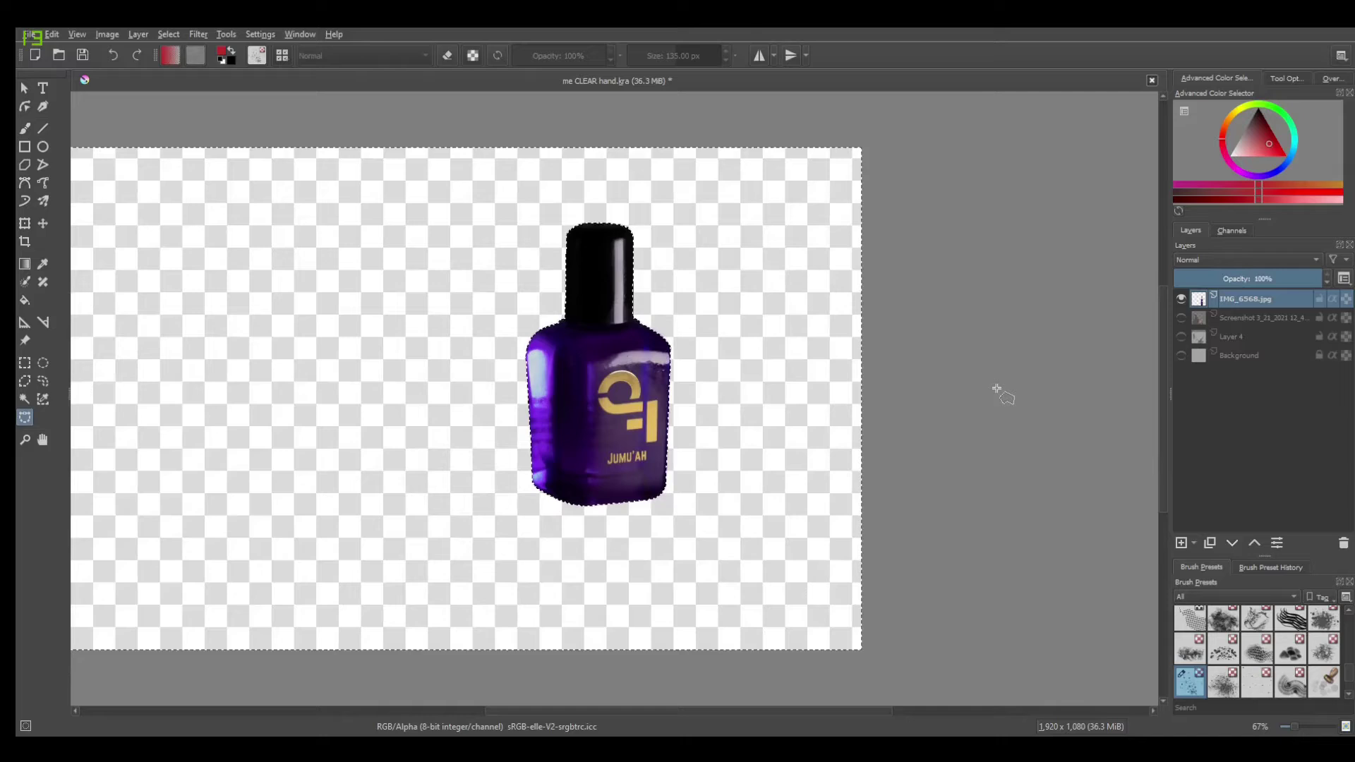
key(ctrl+shift+a)
- Show the man's screenshot layer, Layer 4 and the white Background again
click(1181, 318)
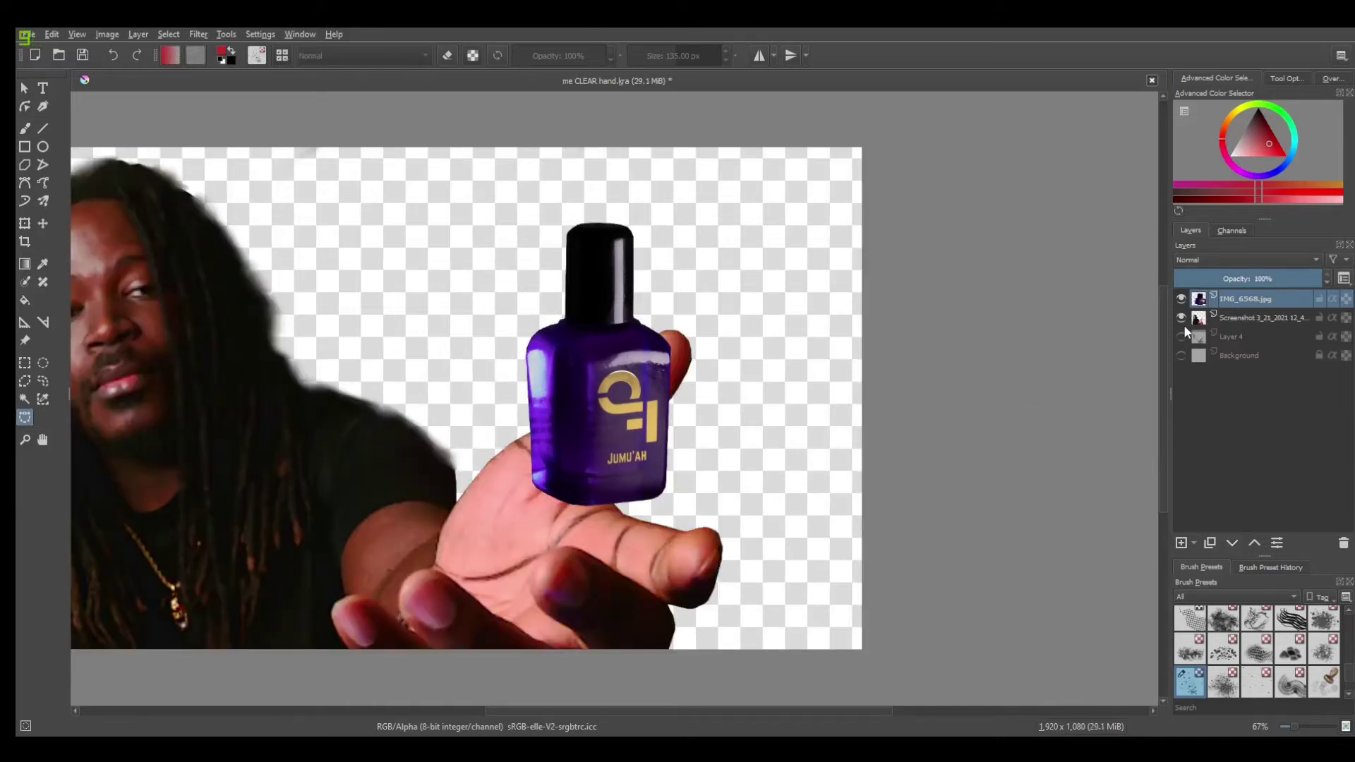
click(1181, 337)
click(1181, 356)
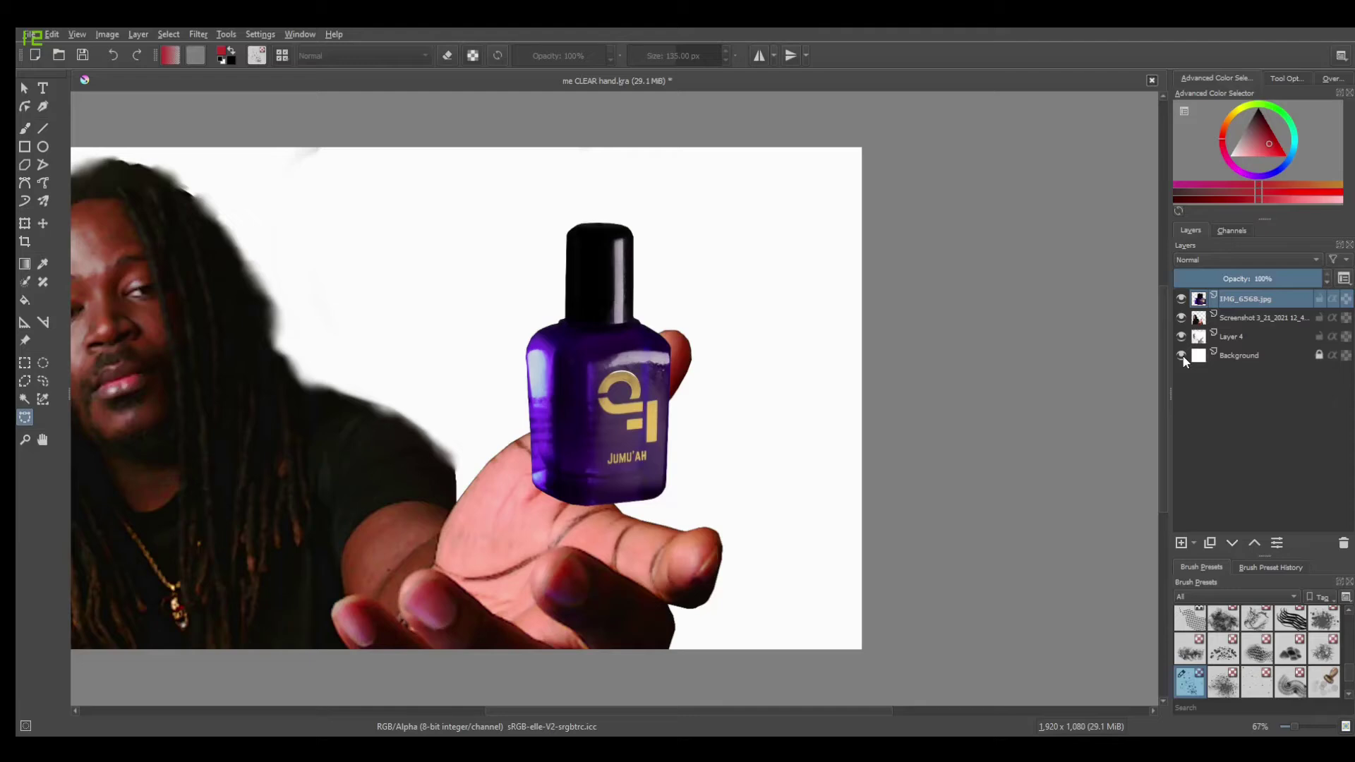
scroll(960, 444, down, 1)
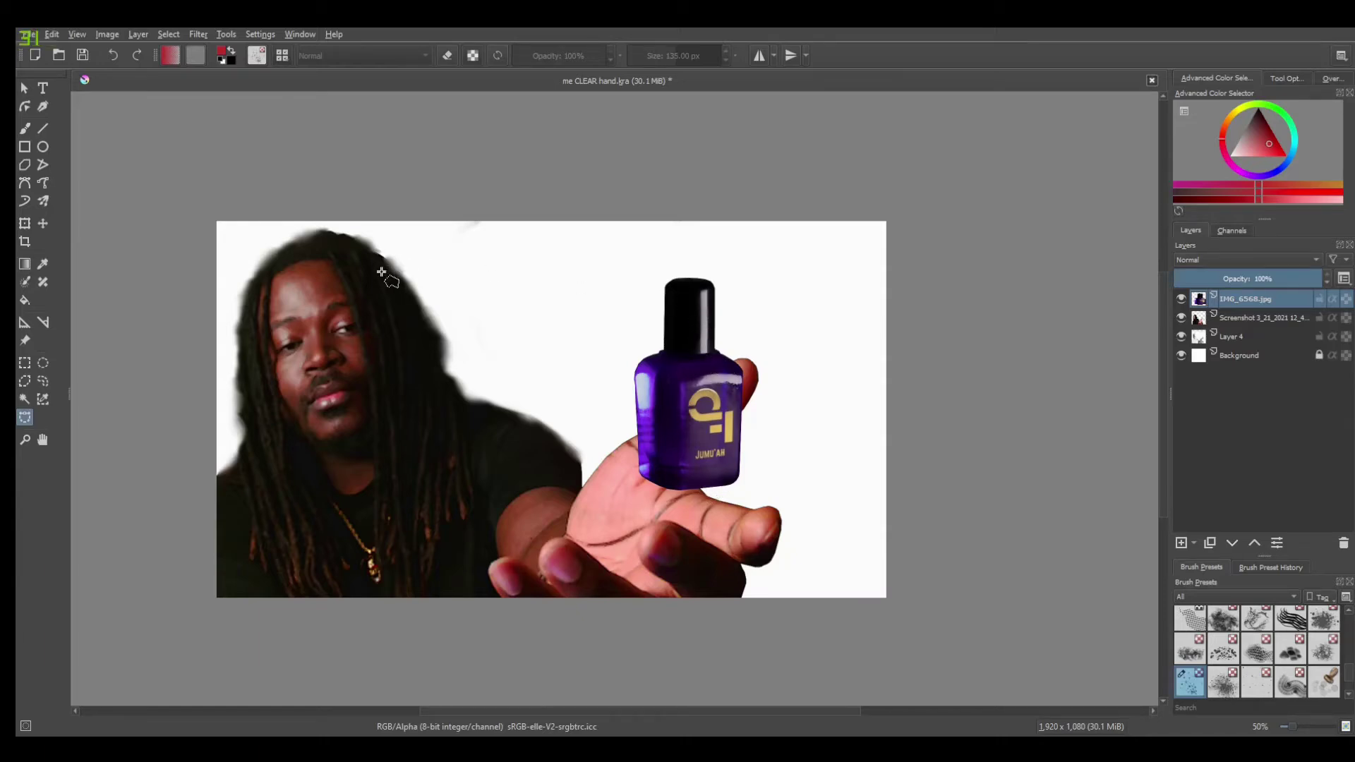
- On Layer 4, darken the paint colour and sample the bottle's purple from the image
click(1247, 336)
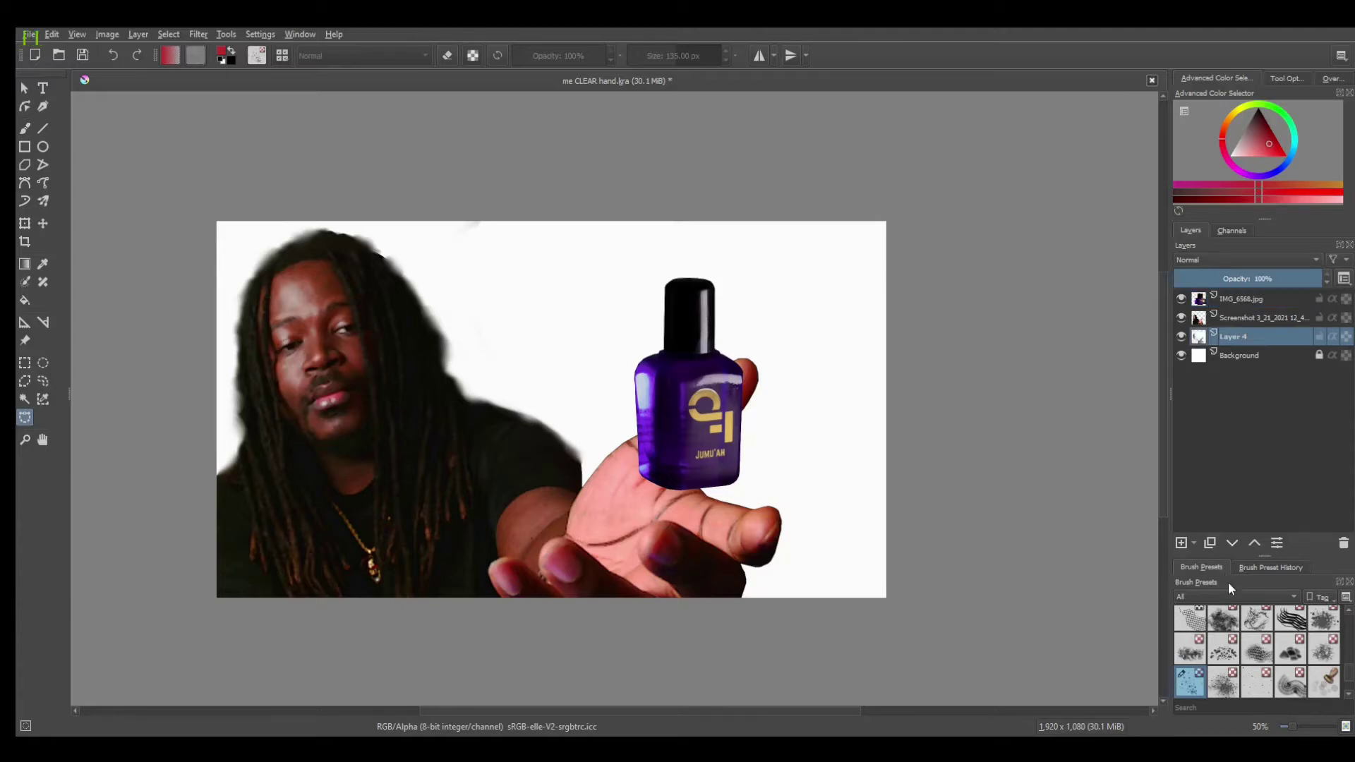
scroll(1228, 655, up, 5)
click(1290, 628)
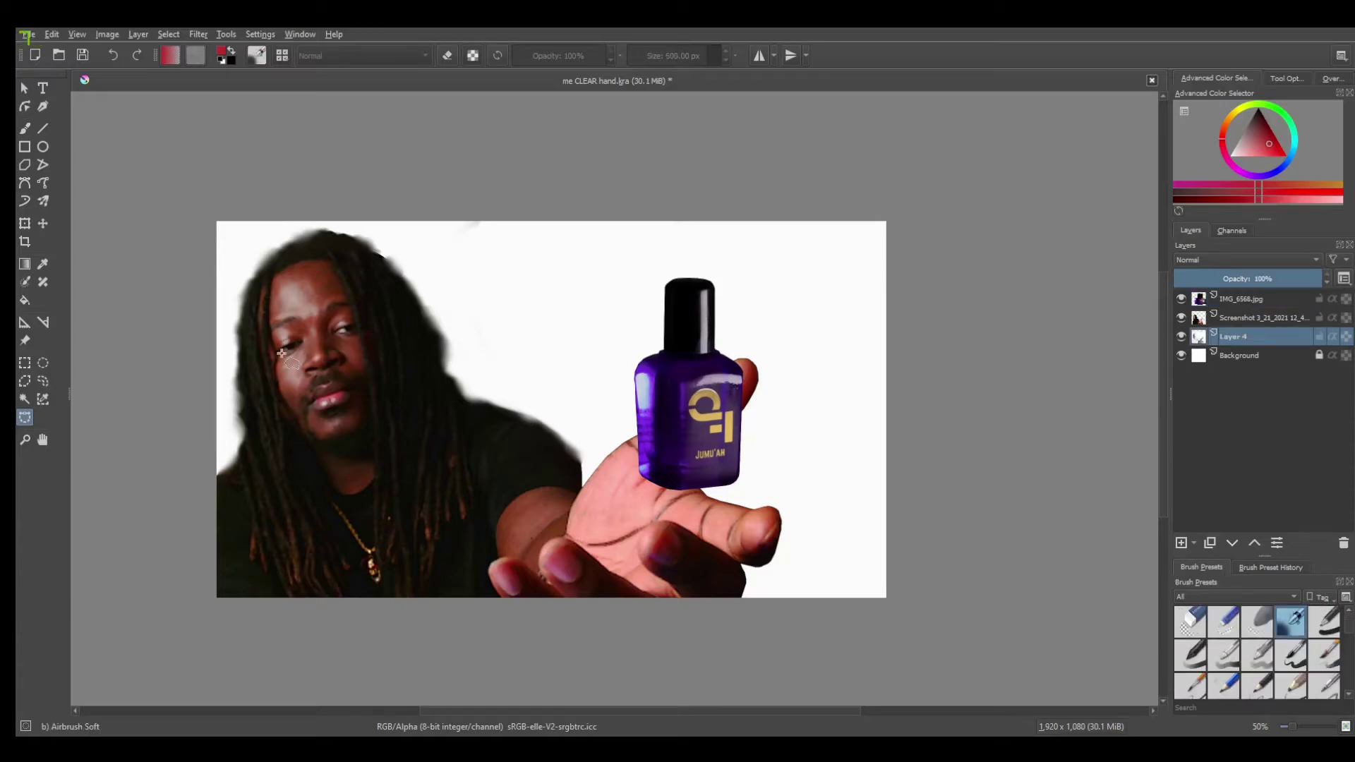
click(24, 302)
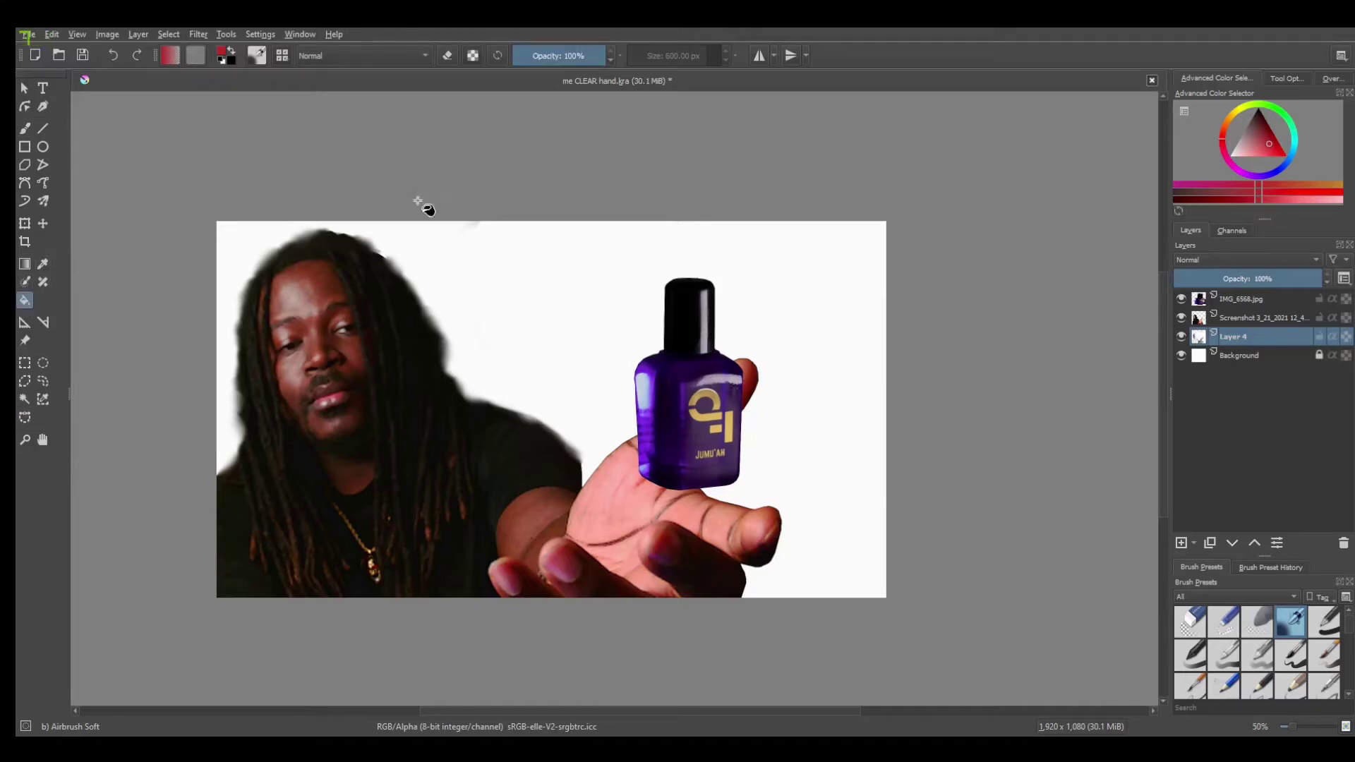
drag(1266, 136, 1257, 107)
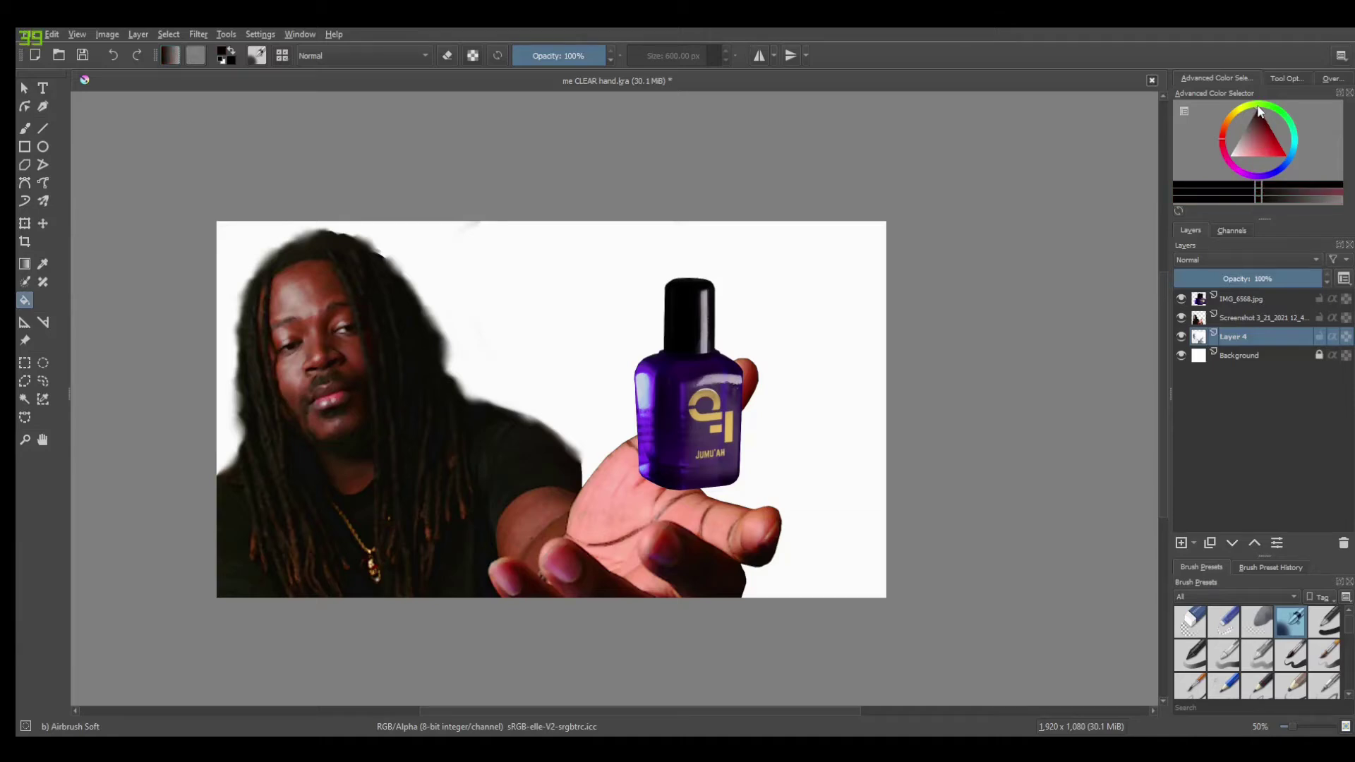
click(43, 264)
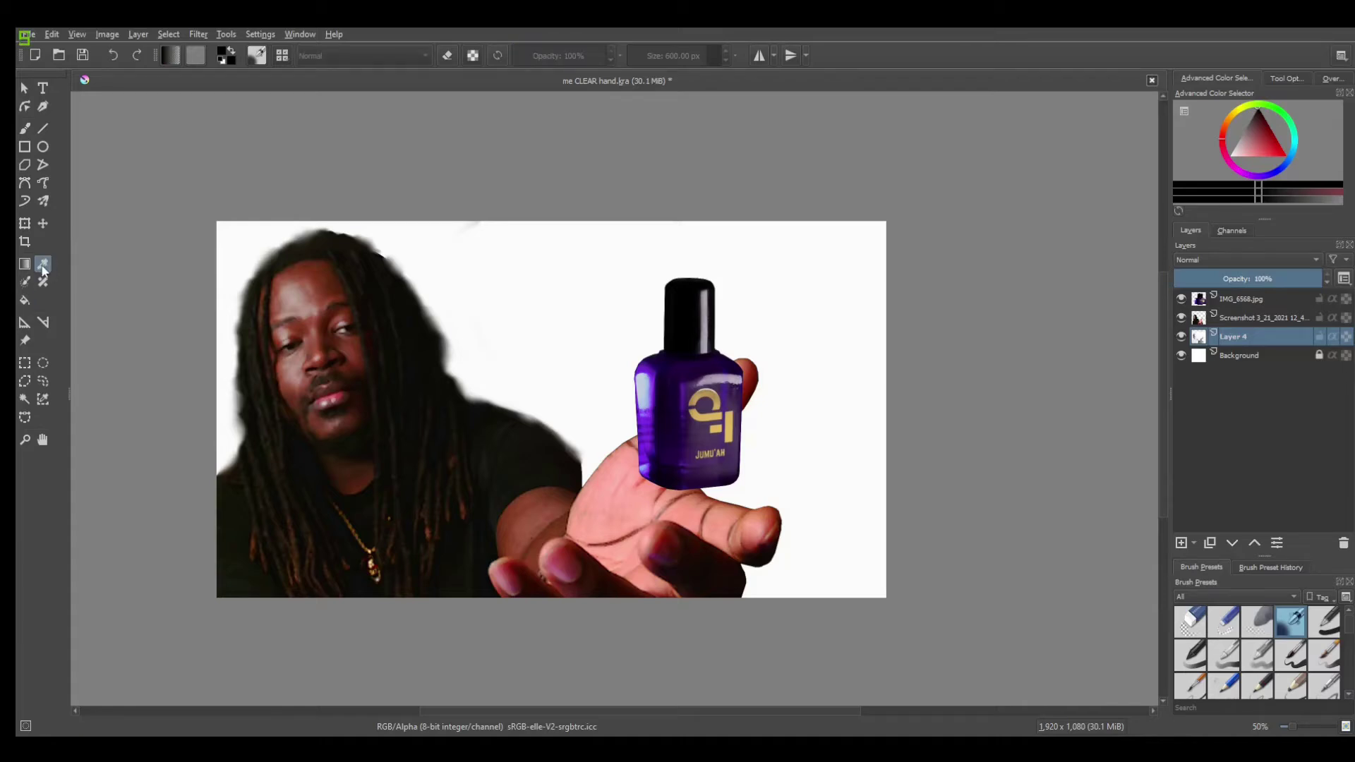
scroll(736, 415, up, 1)
scroll(735, 415, up, 2)
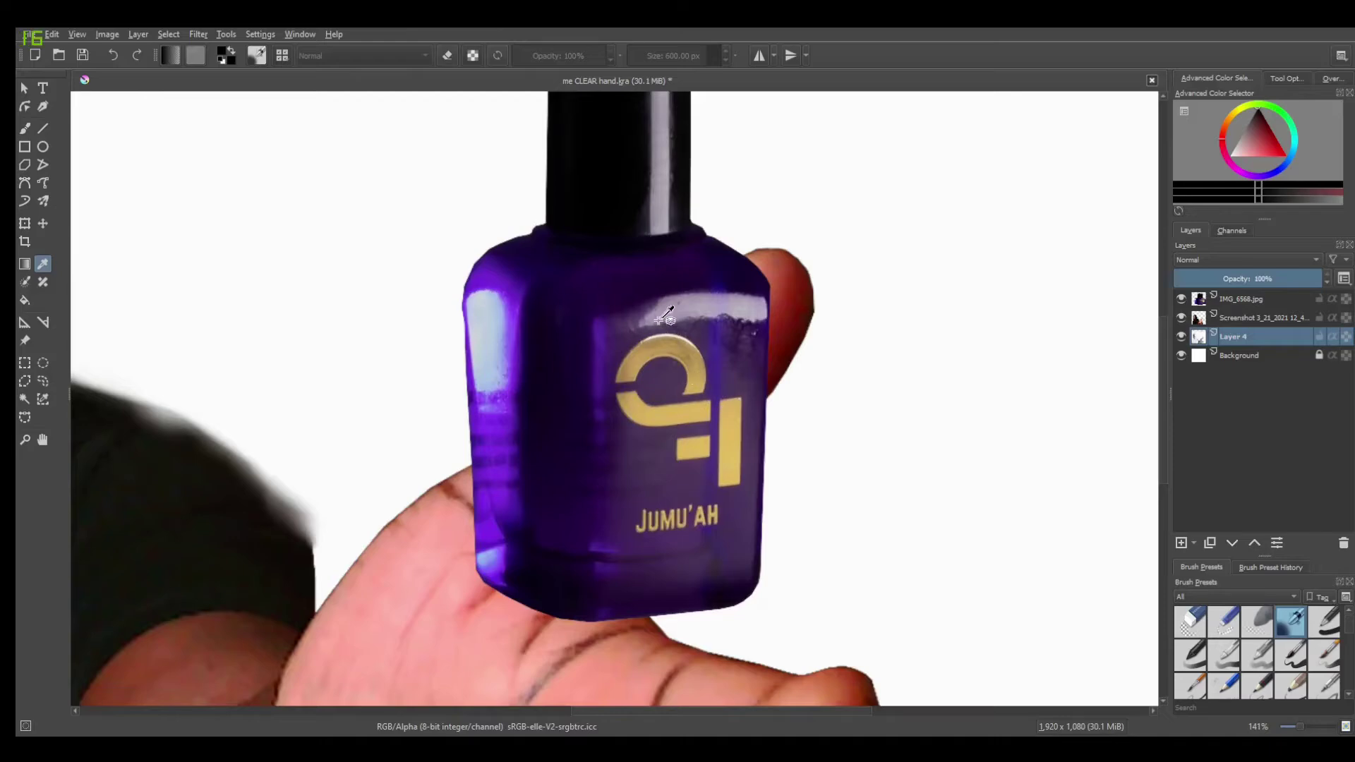
scroll(653, 310, up, 1)
click(605, 279)
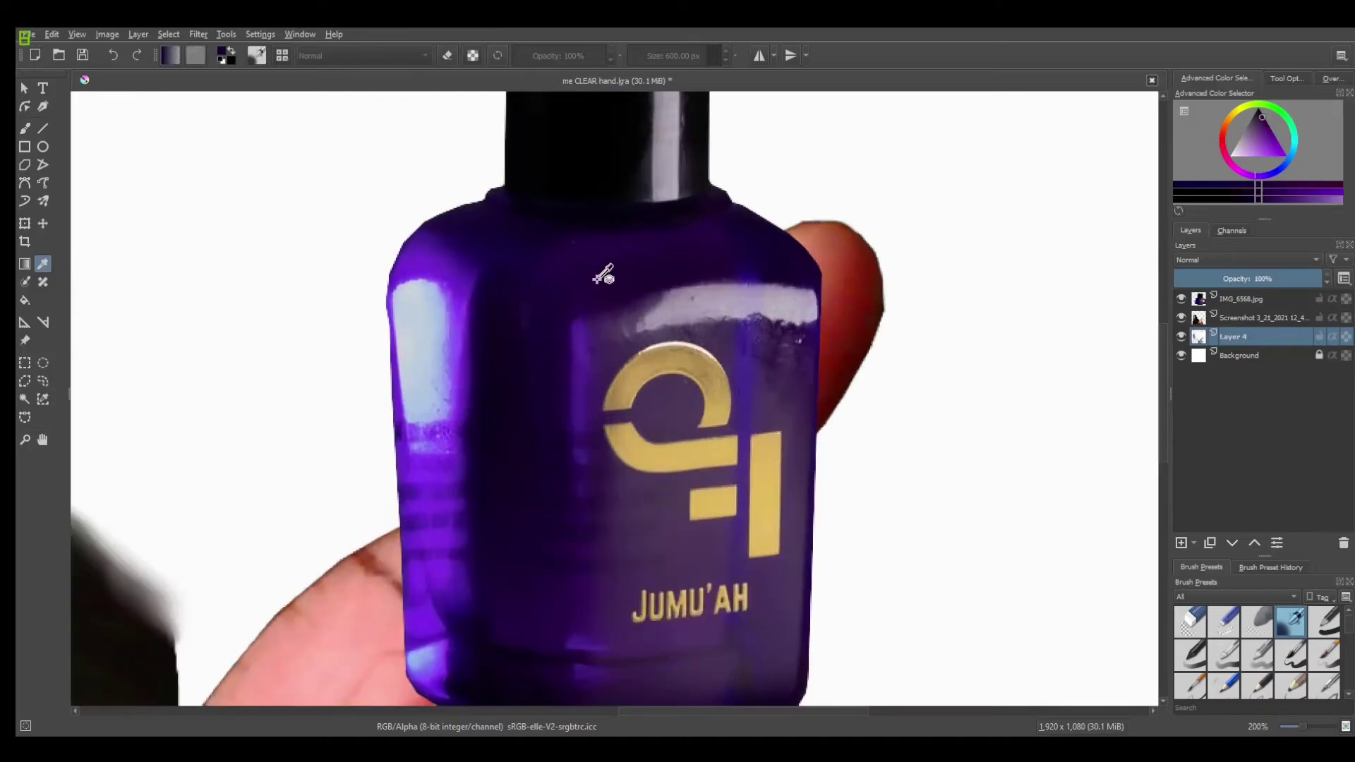
scroll(605, 279, down, 4)
scroll(605, 279, down, 1)
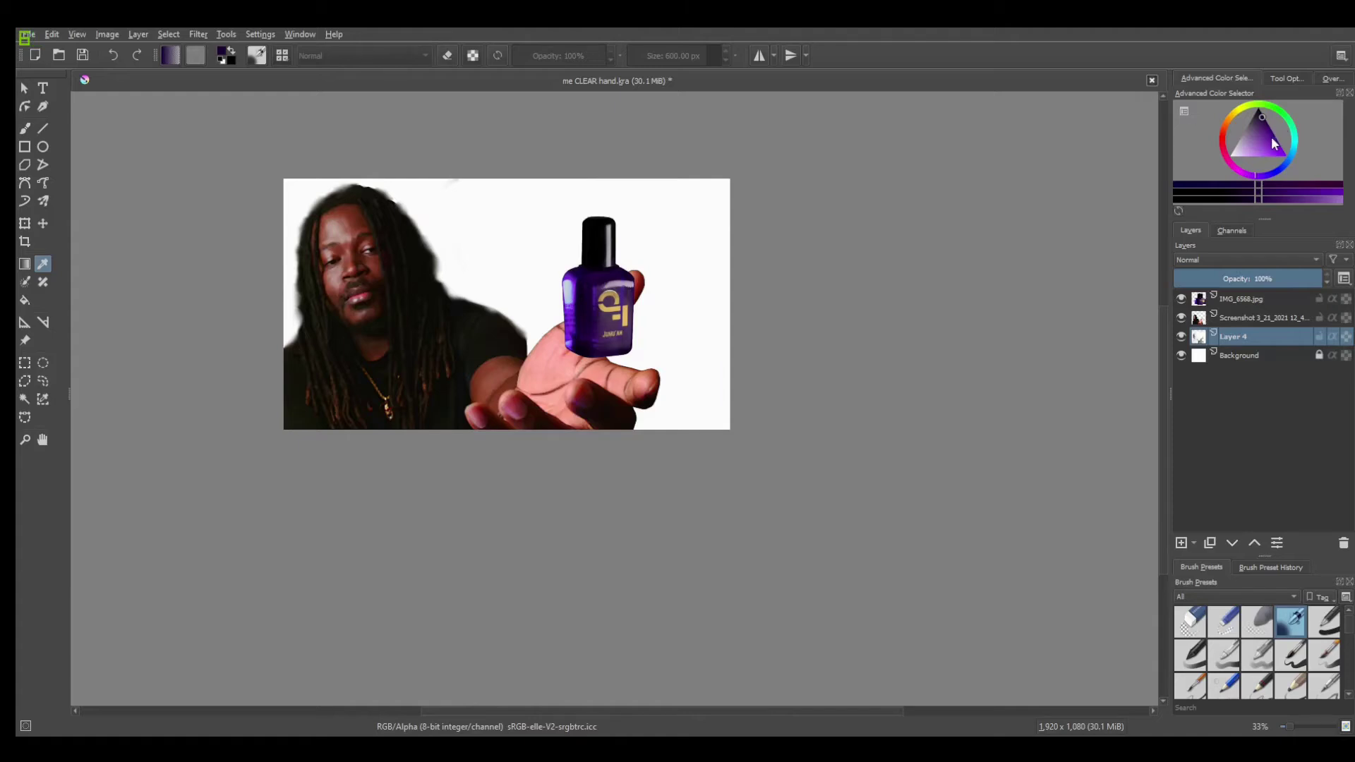
- Flood-fill Layer 4's white backdrop with a dark purple
click(1235, 199)
click(28, 305)
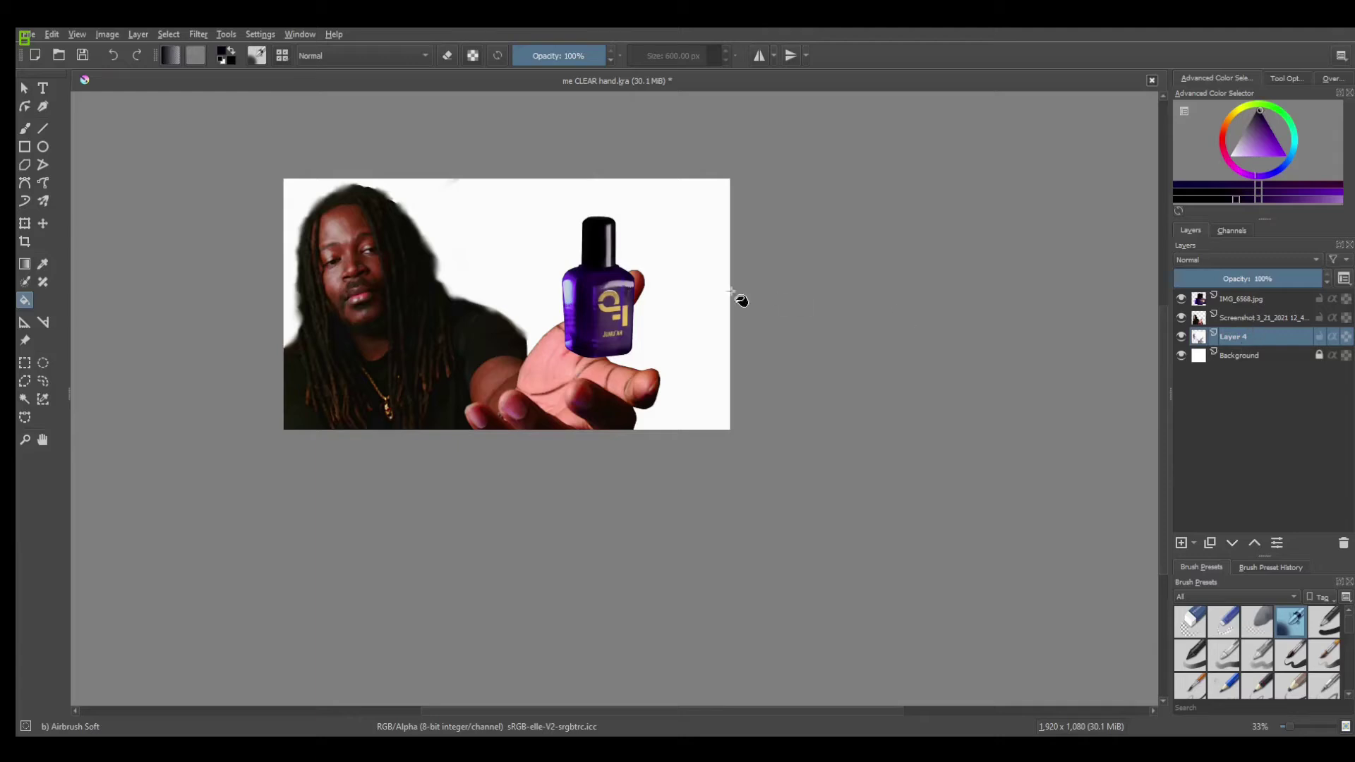
click(648, 220)
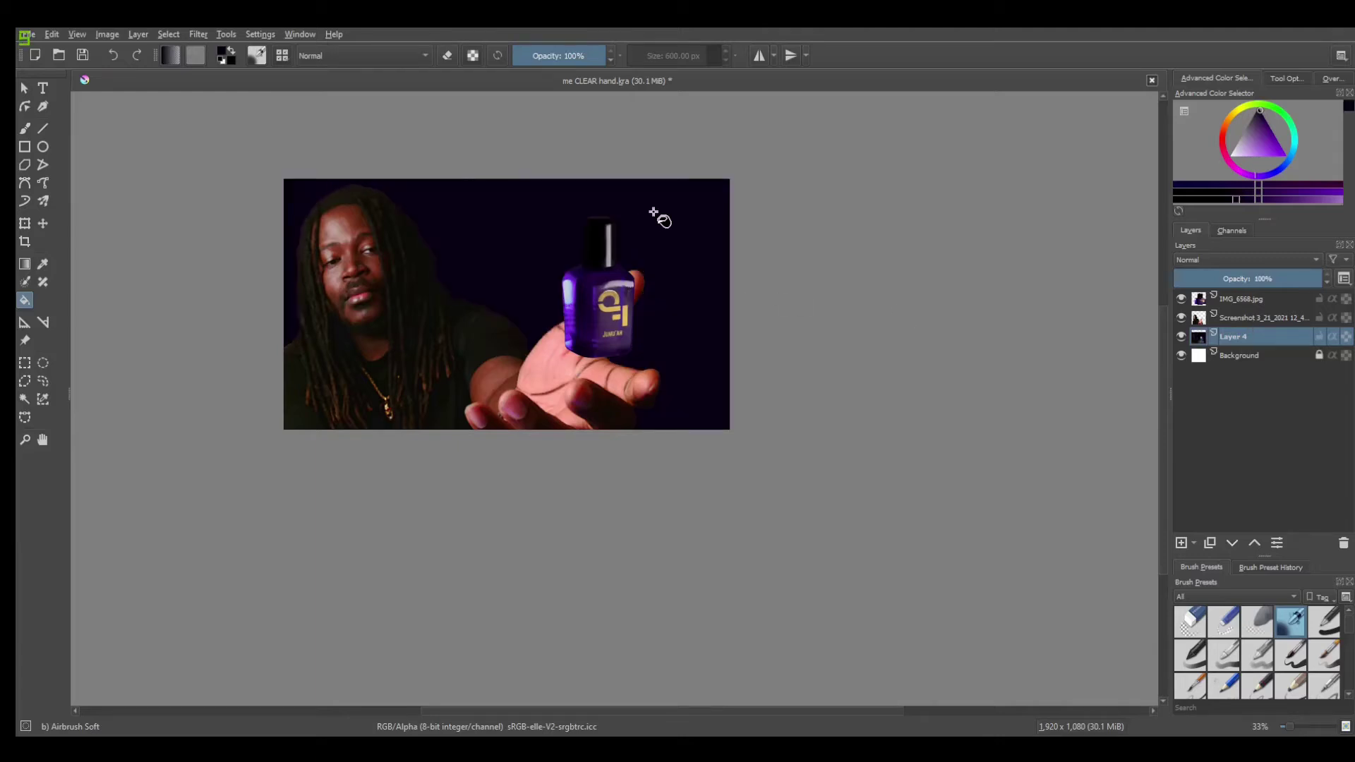
click(1272, 303)
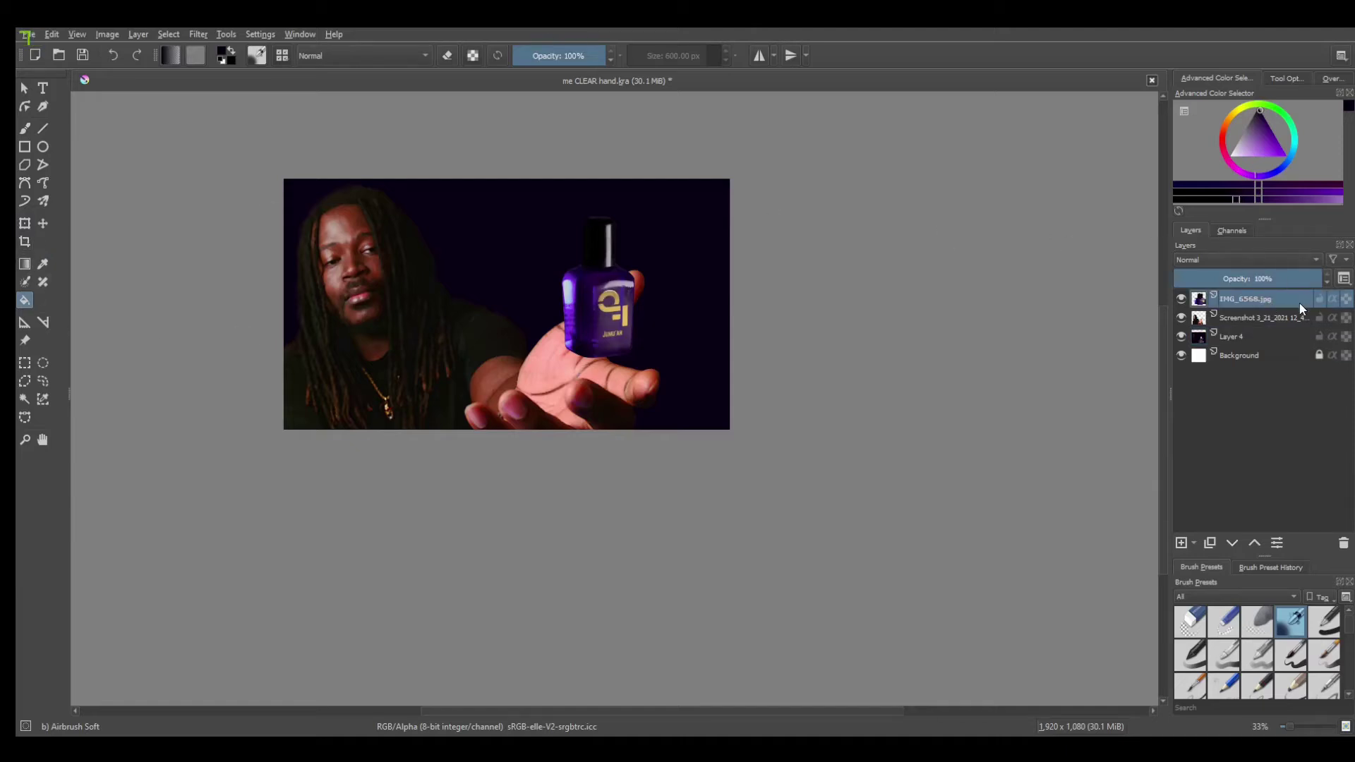
- Rotate the bottle and move it onto the man's fingers
key(ctrl+t)
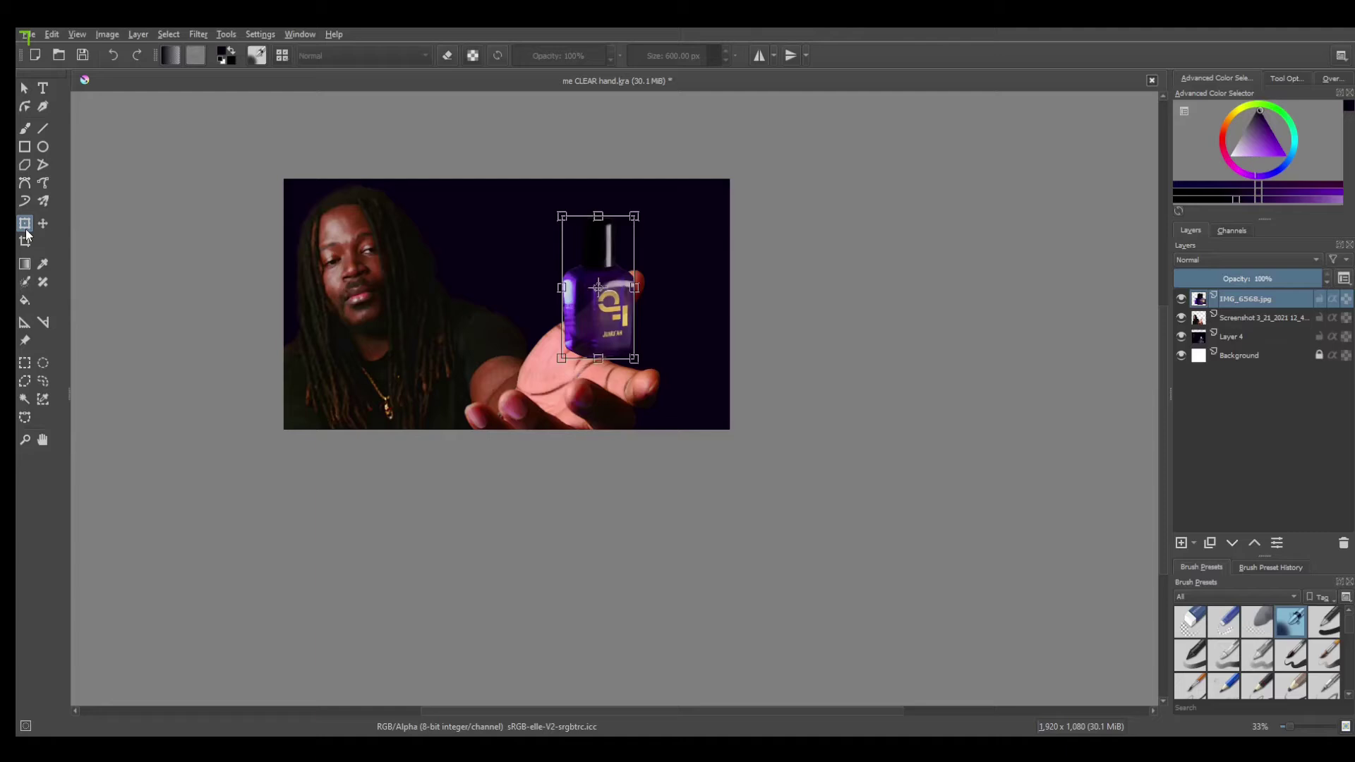
drag(621, 311, 522, 349)
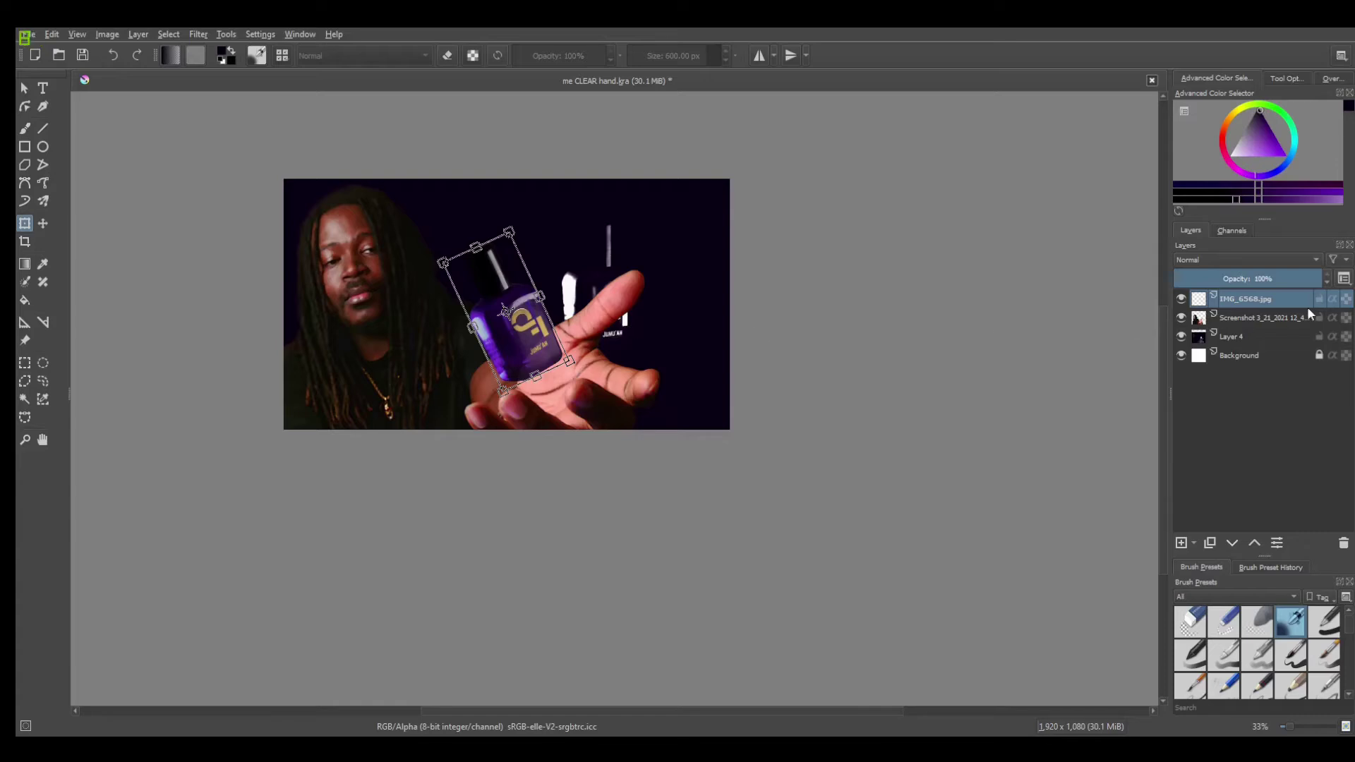
click(1262, 333)
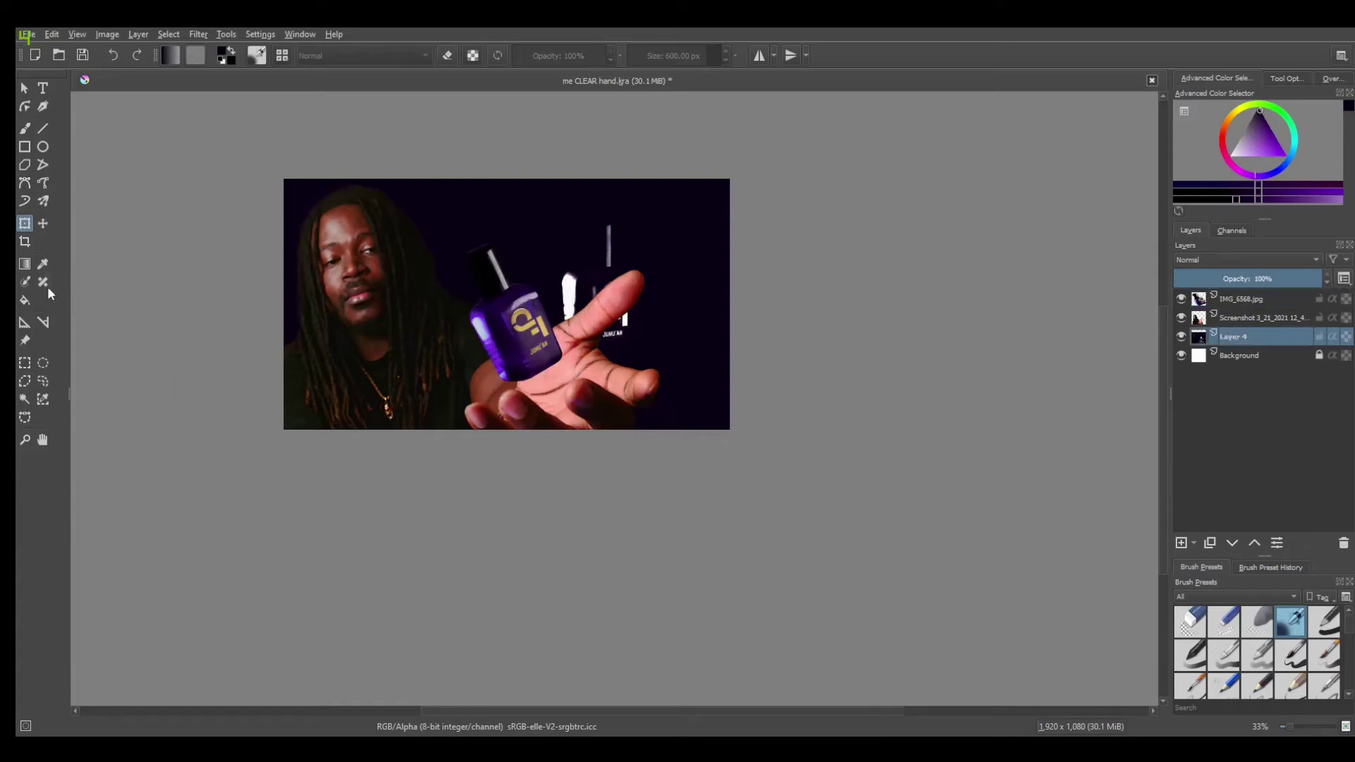
- On Layer 4, fill and brush over the stray white marks near the hand
click(26, 300)
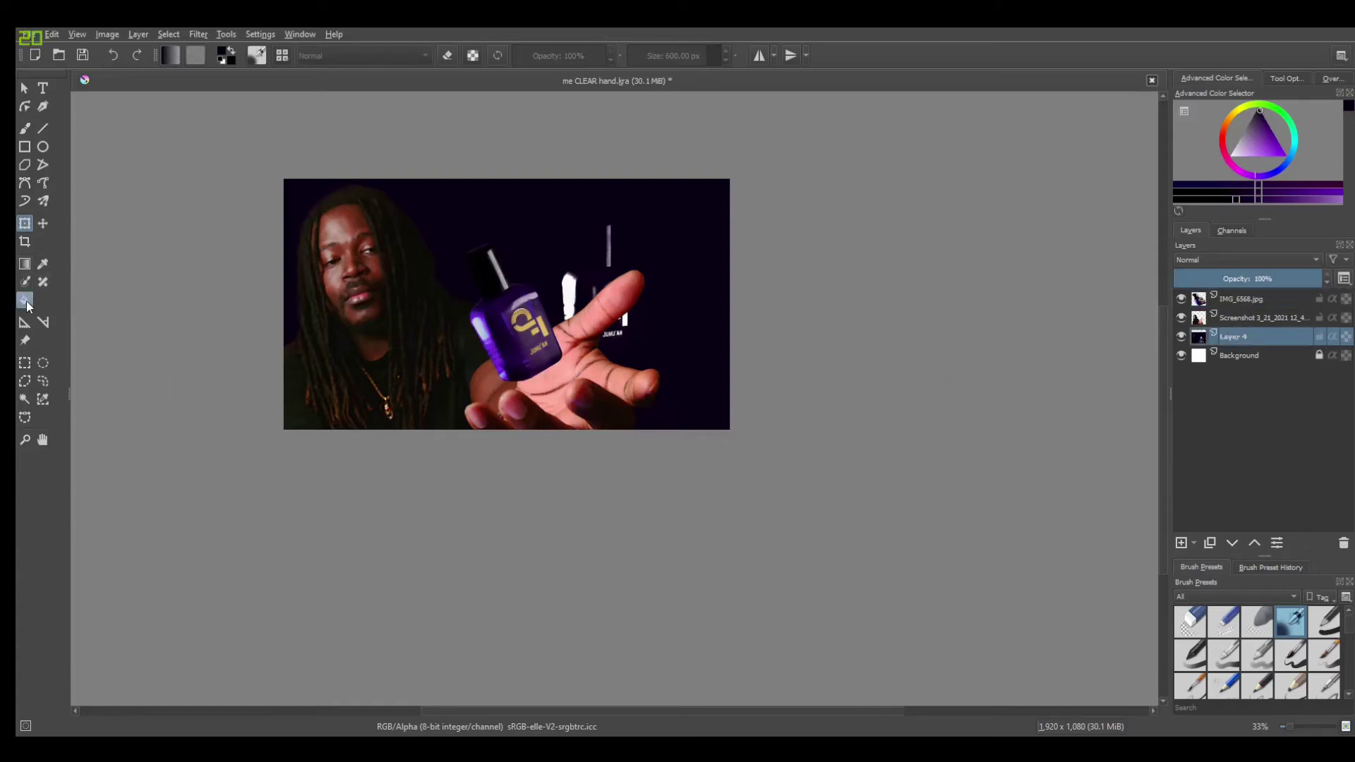
click(699, 231)
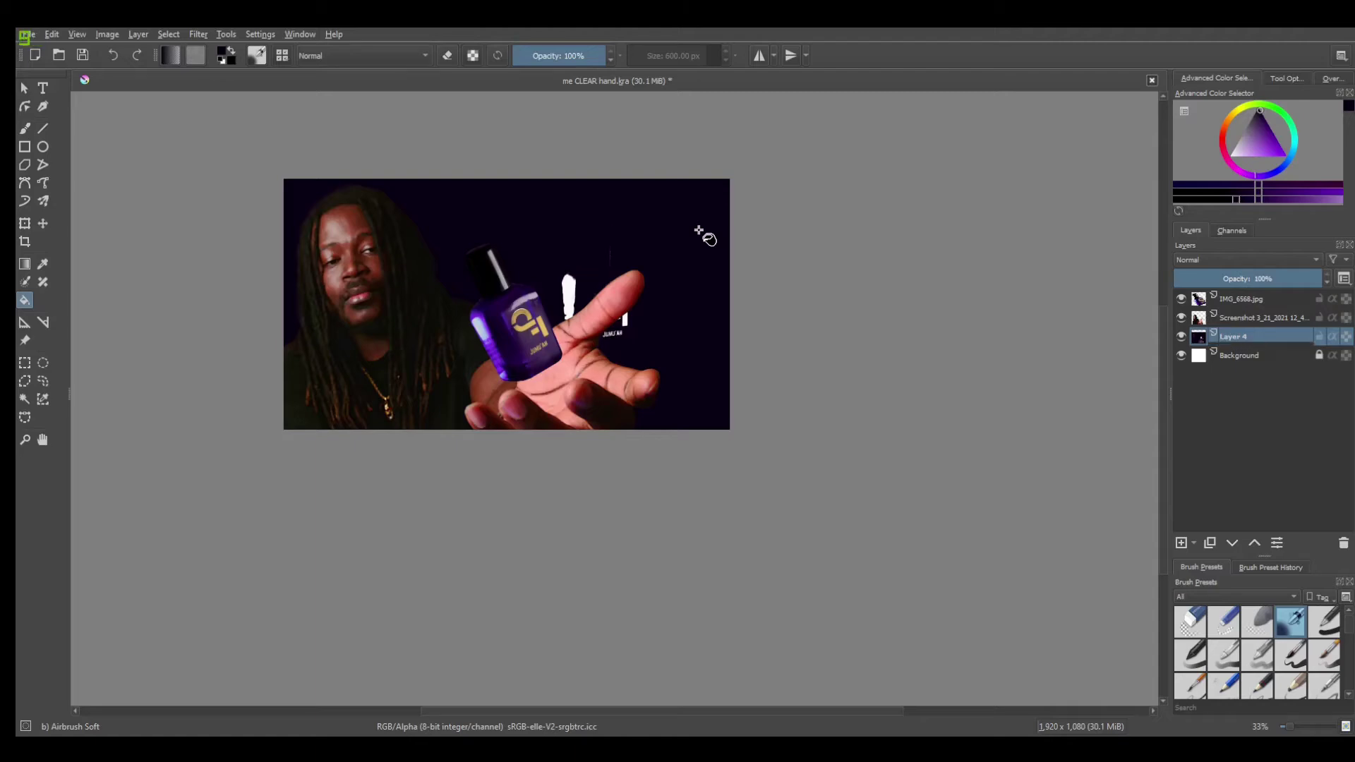
key(b)
mouse_move(620, 278)
mouse_down()
mouse_move(590, 247)
mouse_move(632, 278)
mouse_up()
- Rotate the bottle a little further and nudge it slightly right and down
key(Page_Up)
key(Page_Up)
key(ctrl+t)
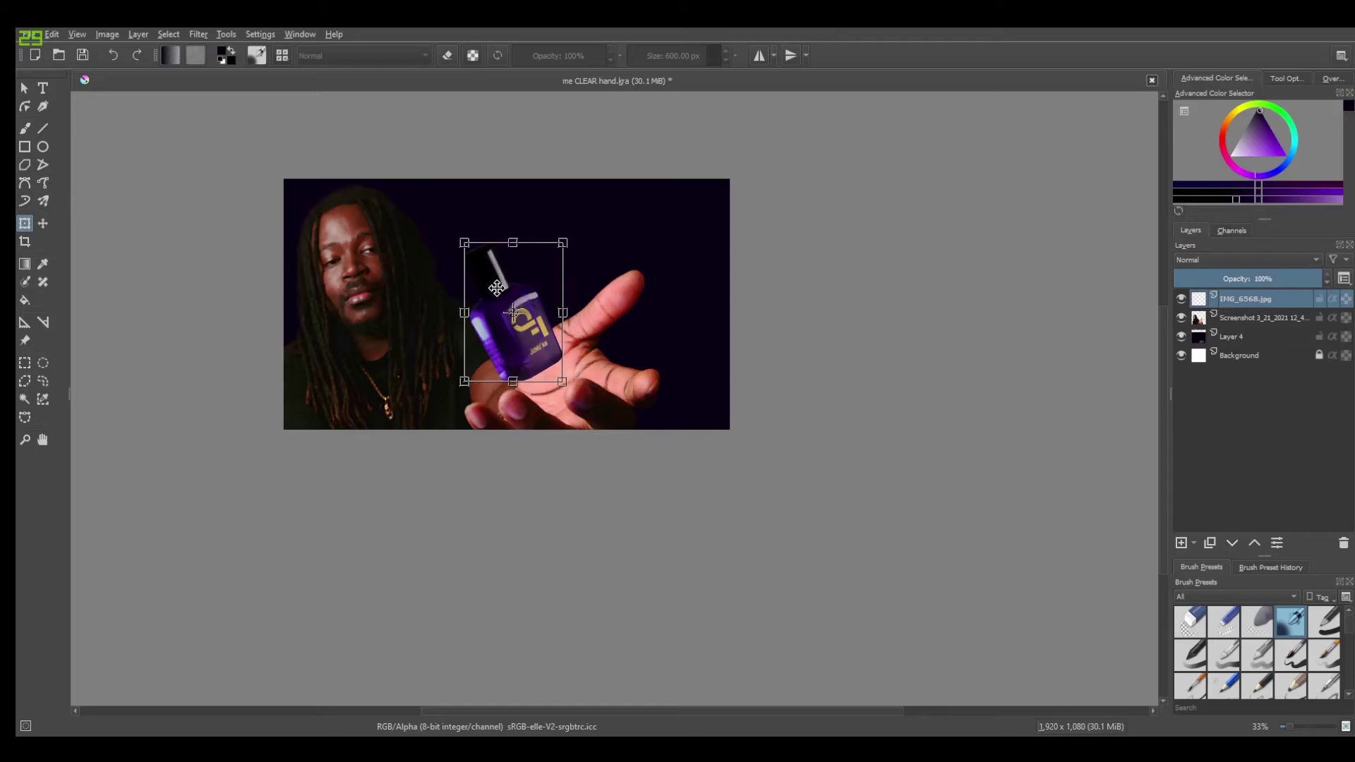
drag(457, 235, 458, 235)
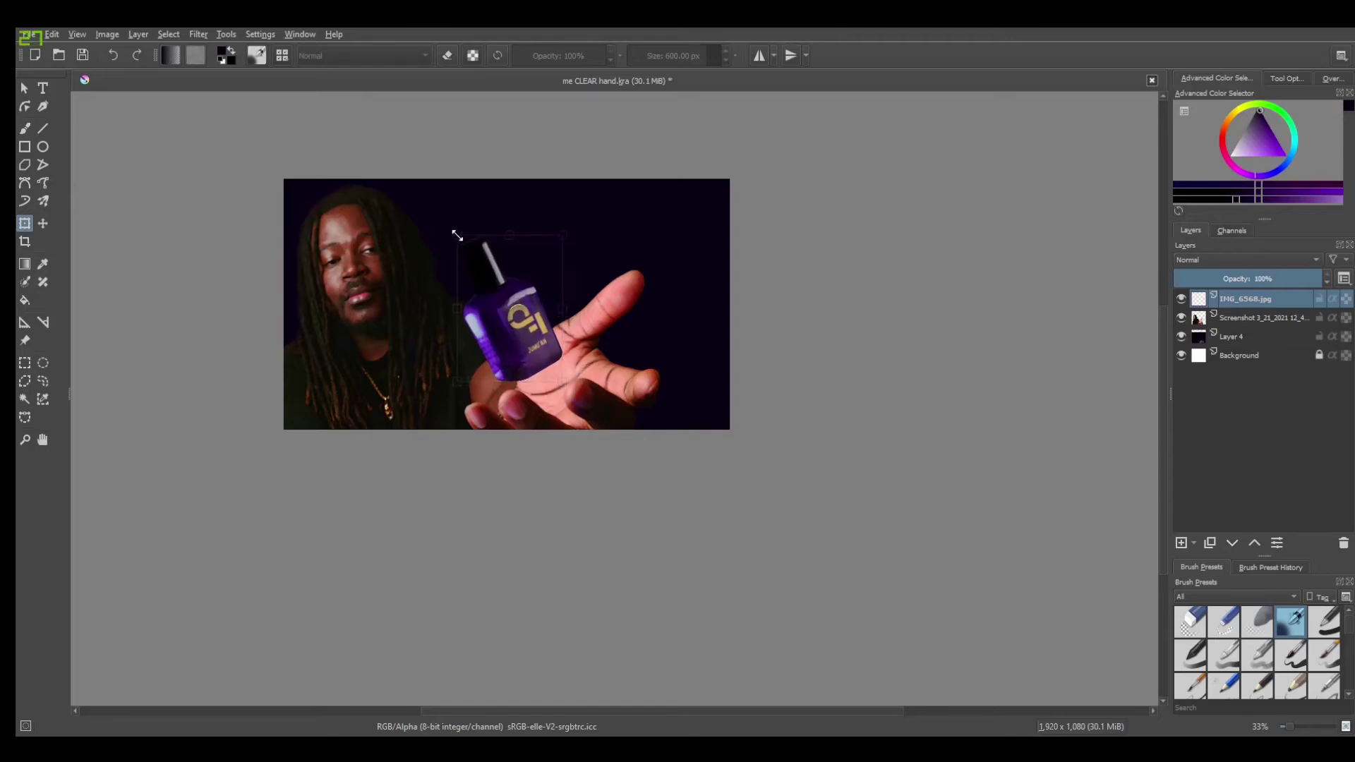
click(490, 336)
drag(490, 336, 499, 339)
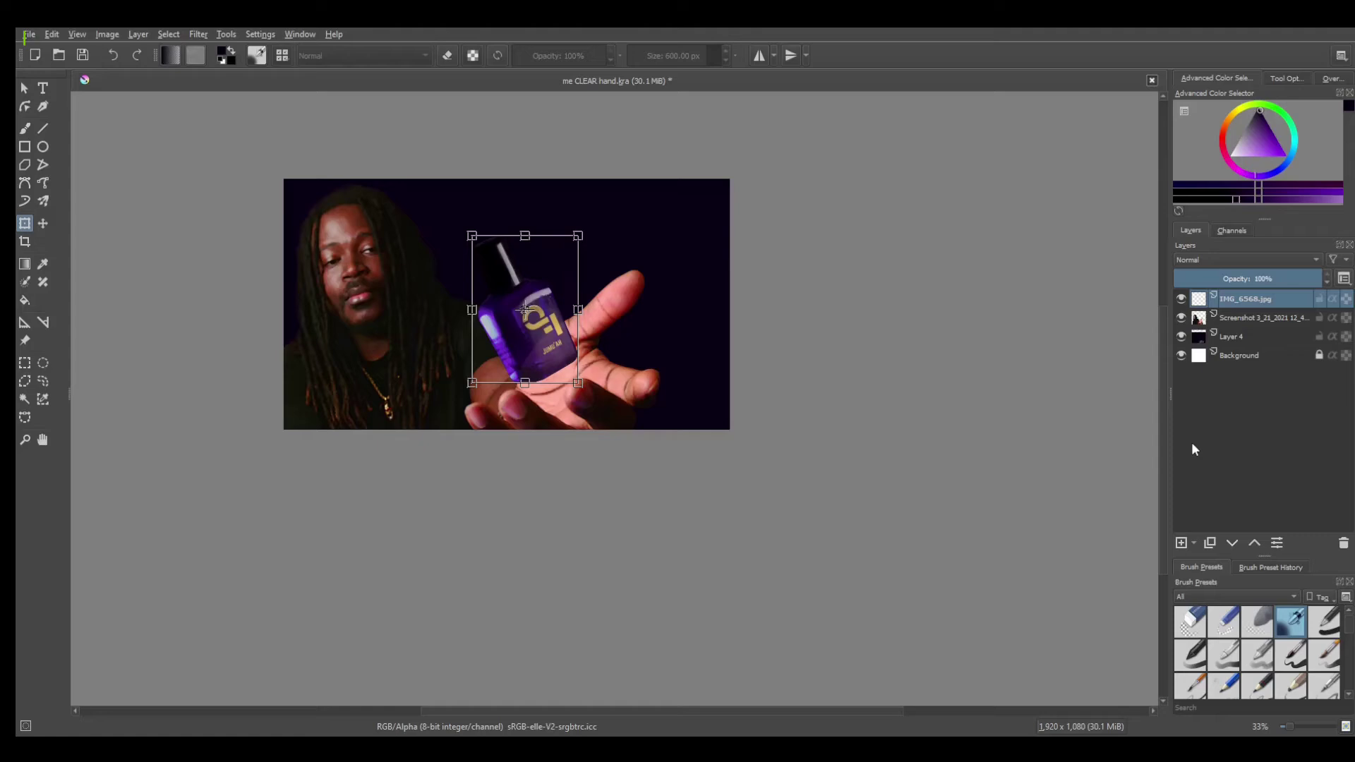
- Duplicate the bottle, move a copy to the lower right, and place it beneath the man's layer
key(ctrl+j)
key(ctrl+j)
key(ctrl+j)
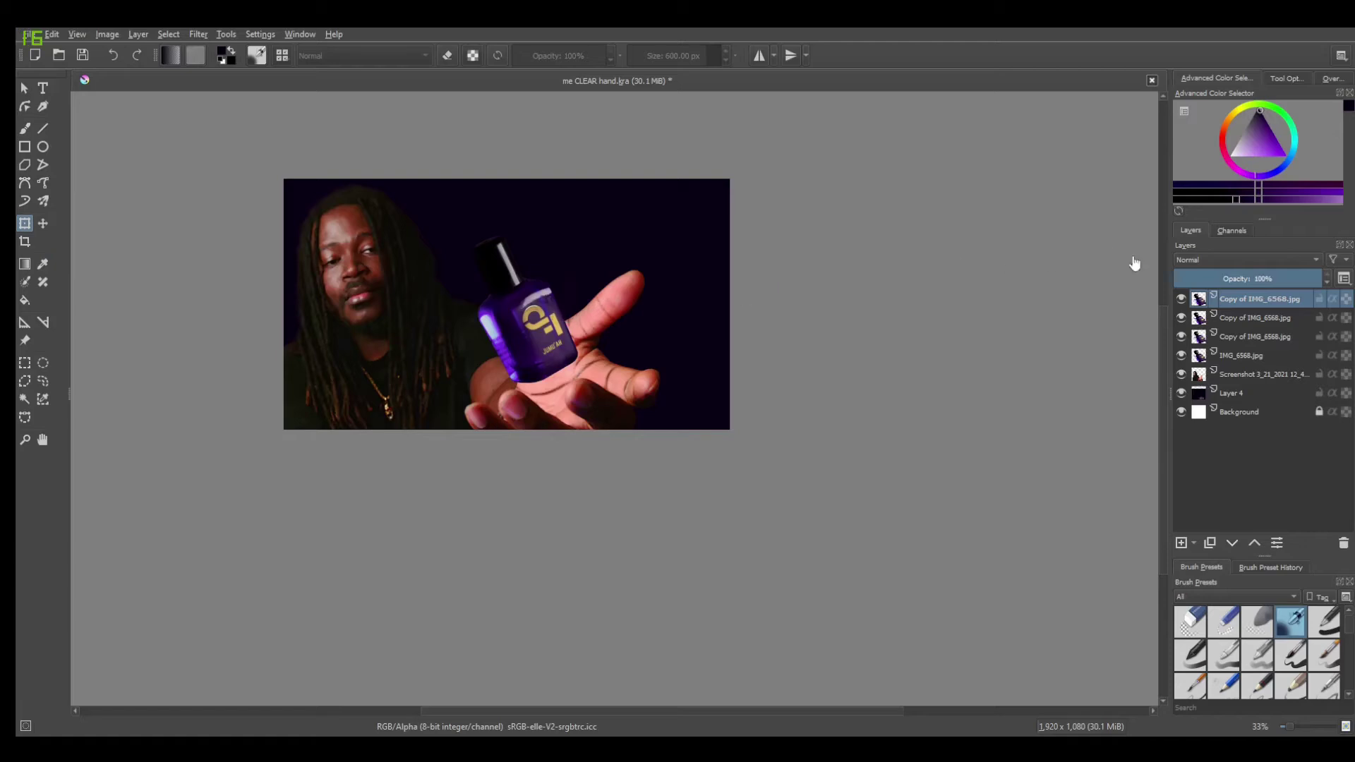
click(1261, 318)
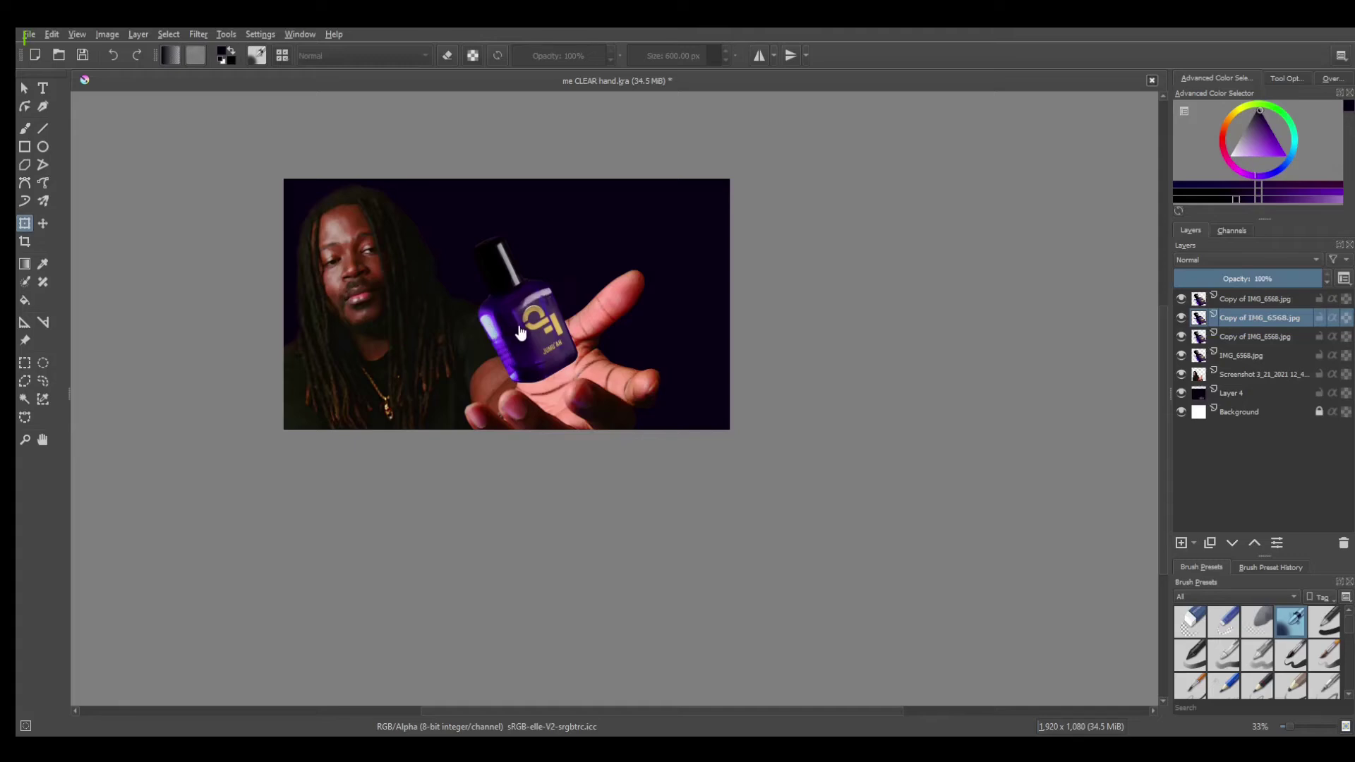
click(25, 224)
drag(516, 364, 683, 422)
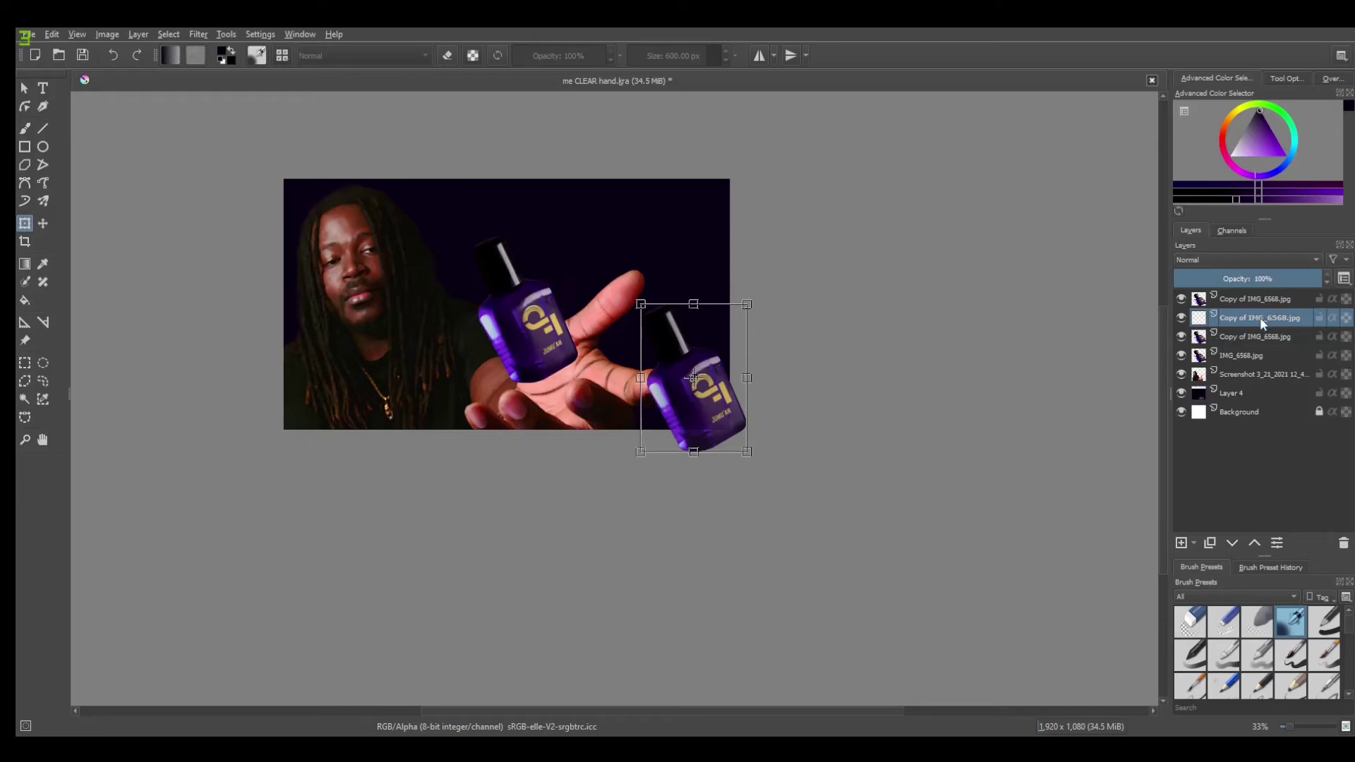
drag(1260, 315, 1249, 391)
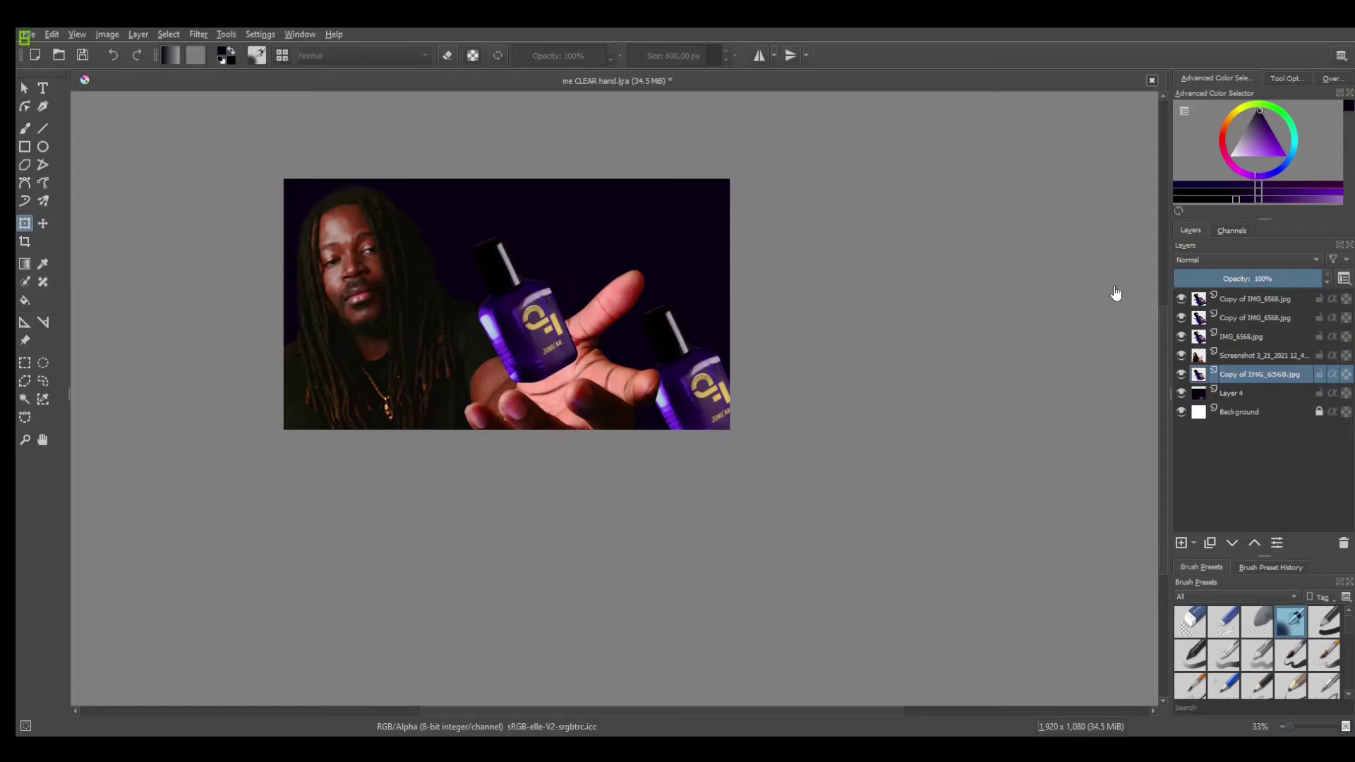
- Move the other bottle copy to the upper right and rotate it counterclockwise
click(1256, 318)
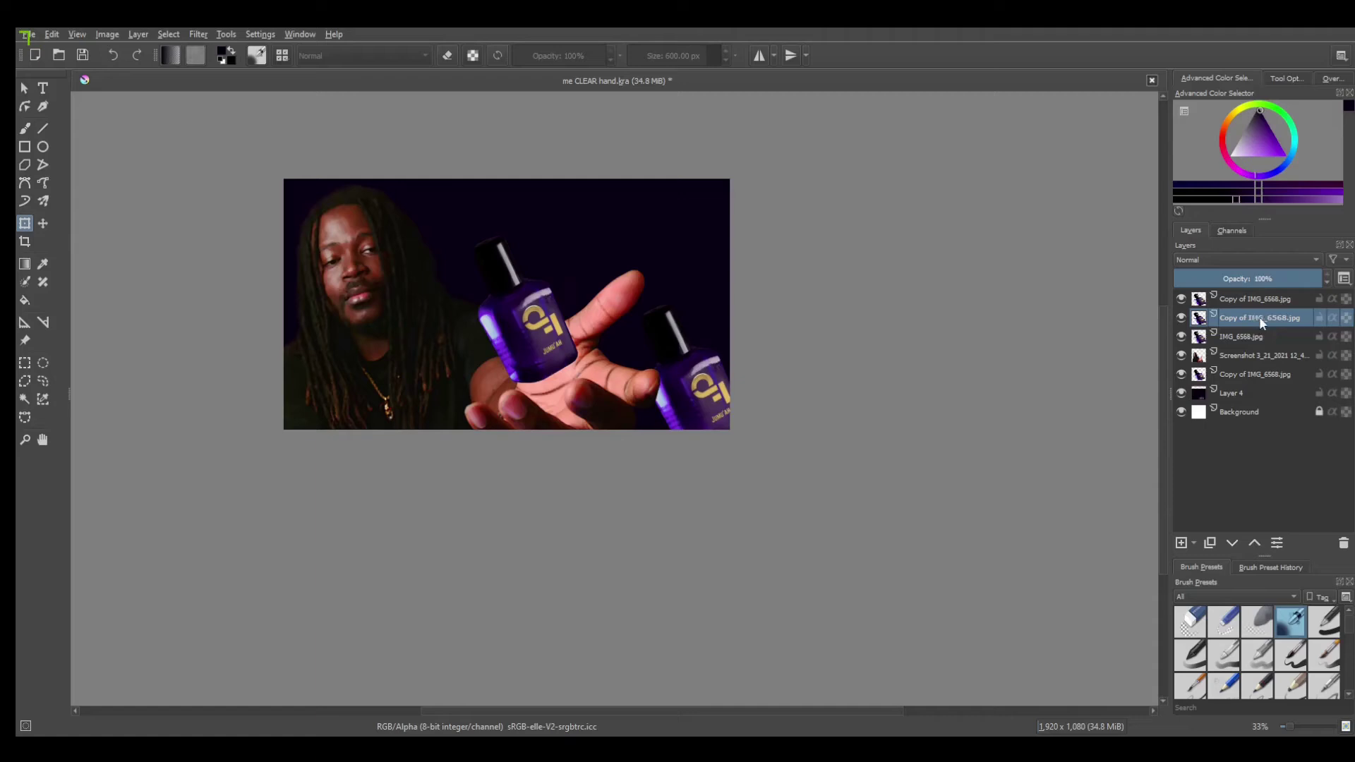
click(528, 338)
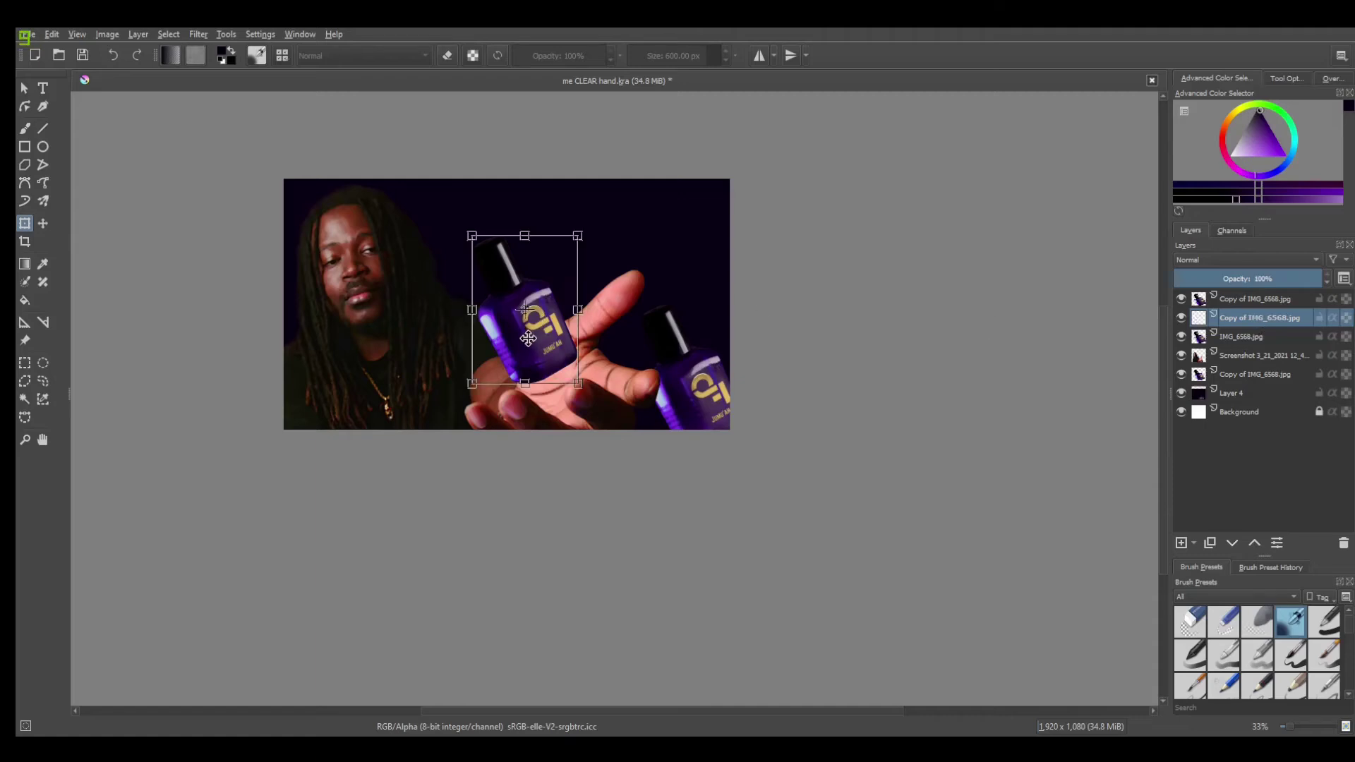
drag(528, 338, 678, 293)
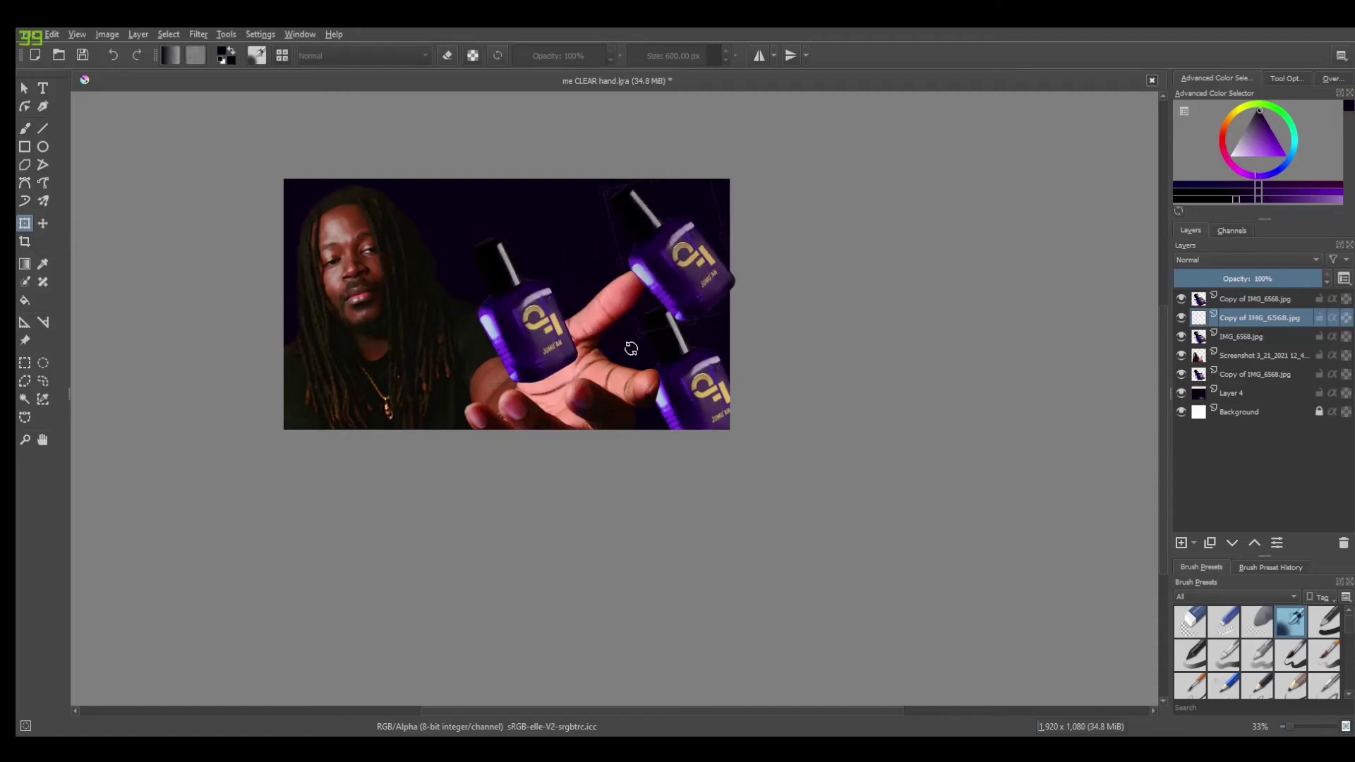
drag(631, 349, 678, 367)
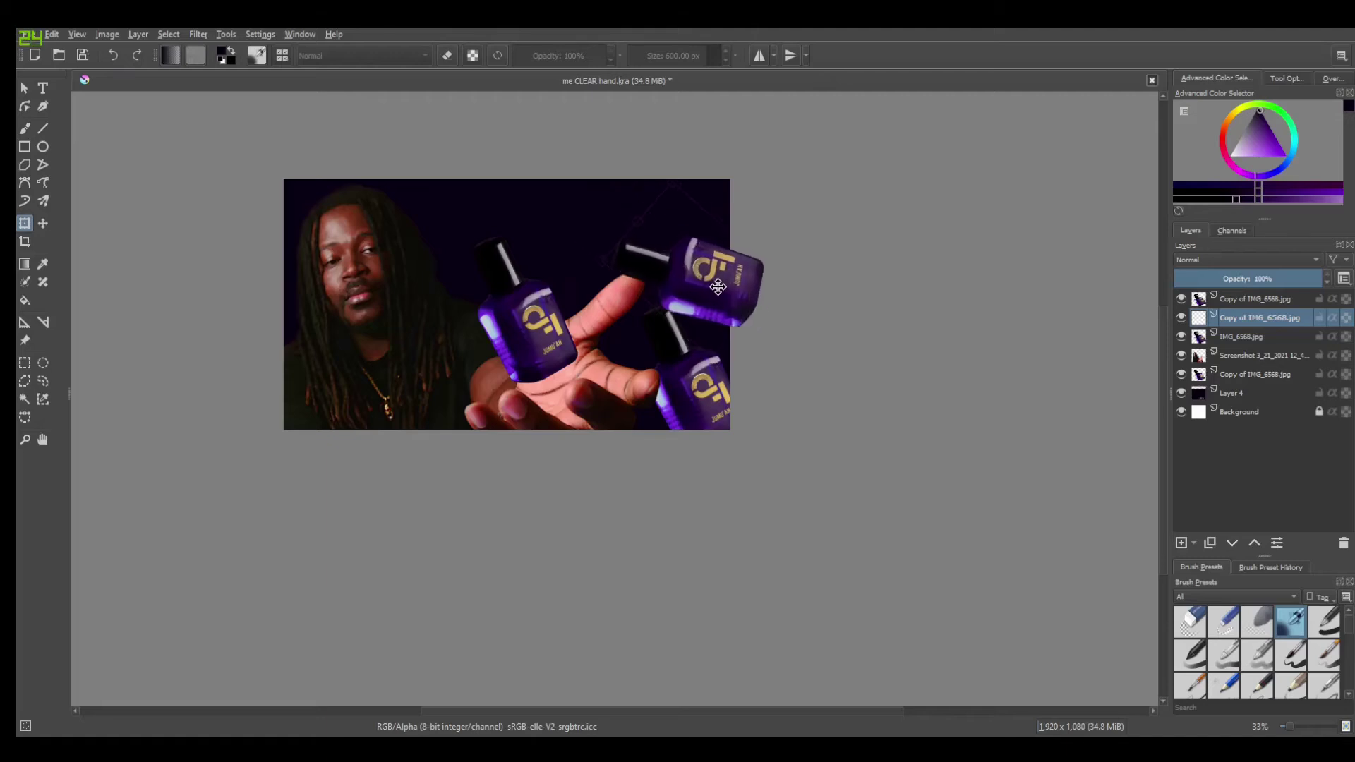
drag(718, 286, 739, 298)
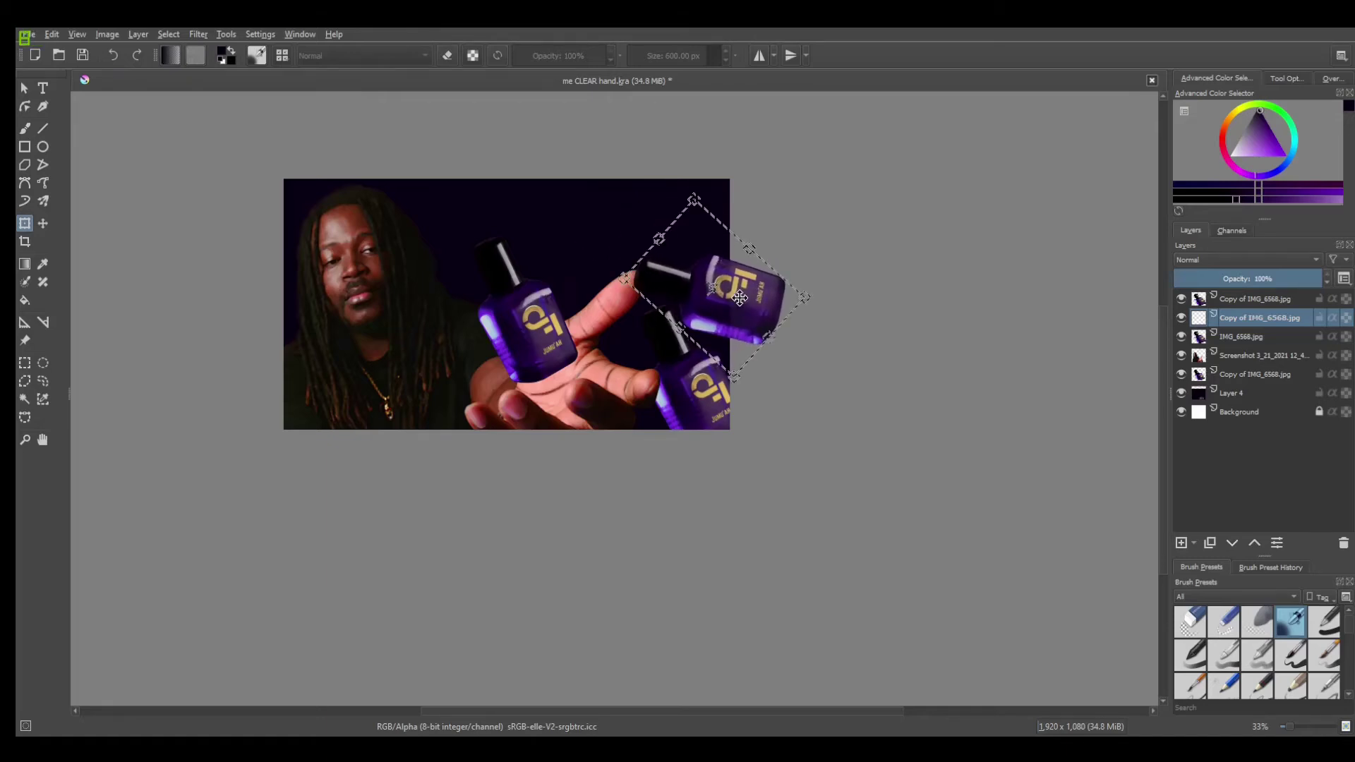
- Move IMG_6568.jpg's bottle to the upper right, rotated about 90°, past the top-right edge
click(1255, 335)
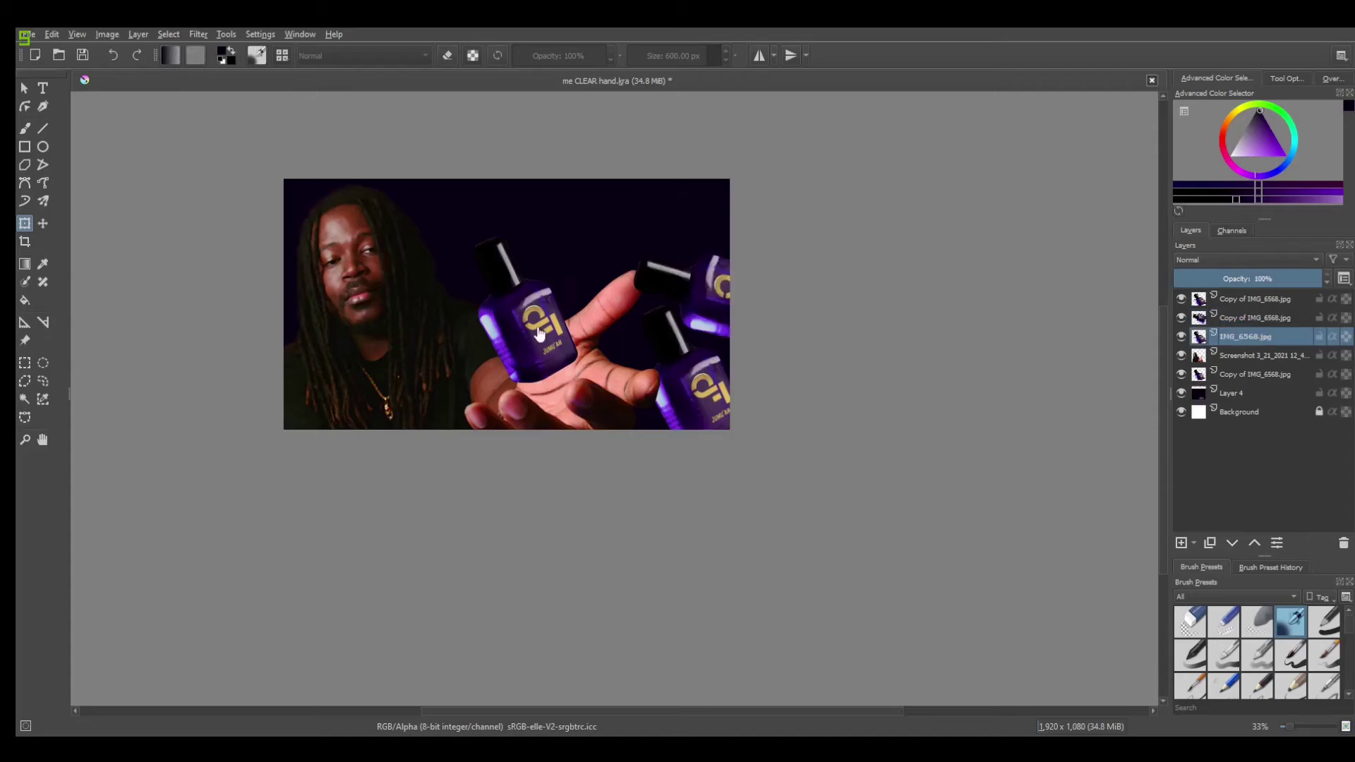
drag(523, 341, 648, 285)
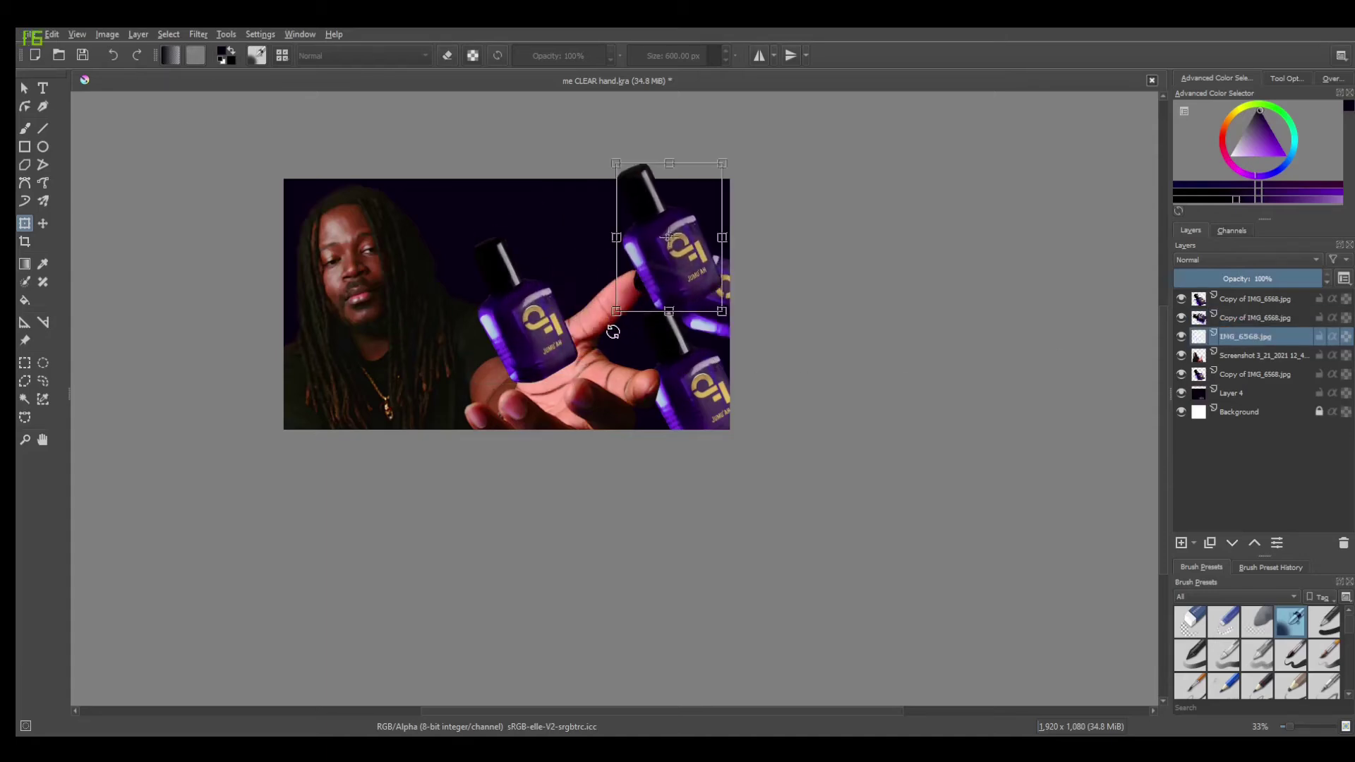
drag(614, 330, 765, 279)
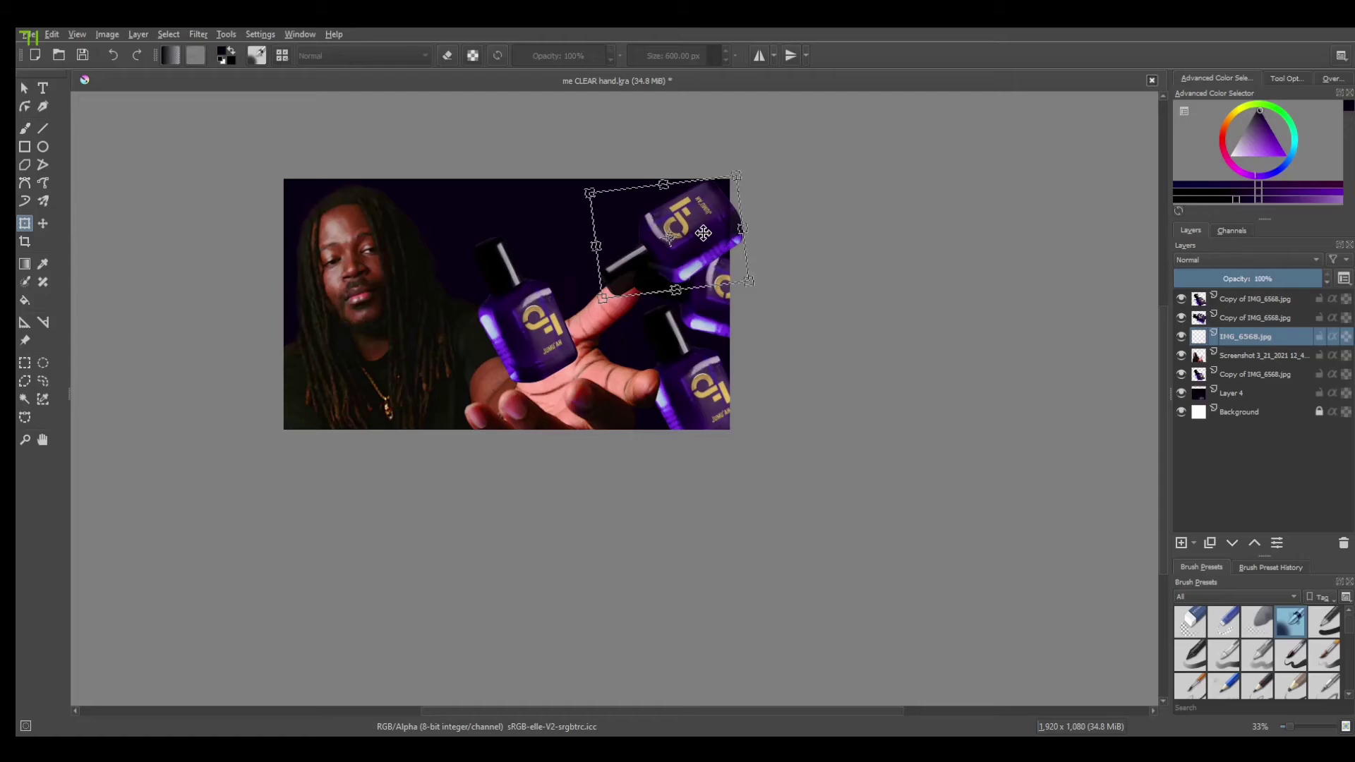
drag(703, 234, 710, 203)
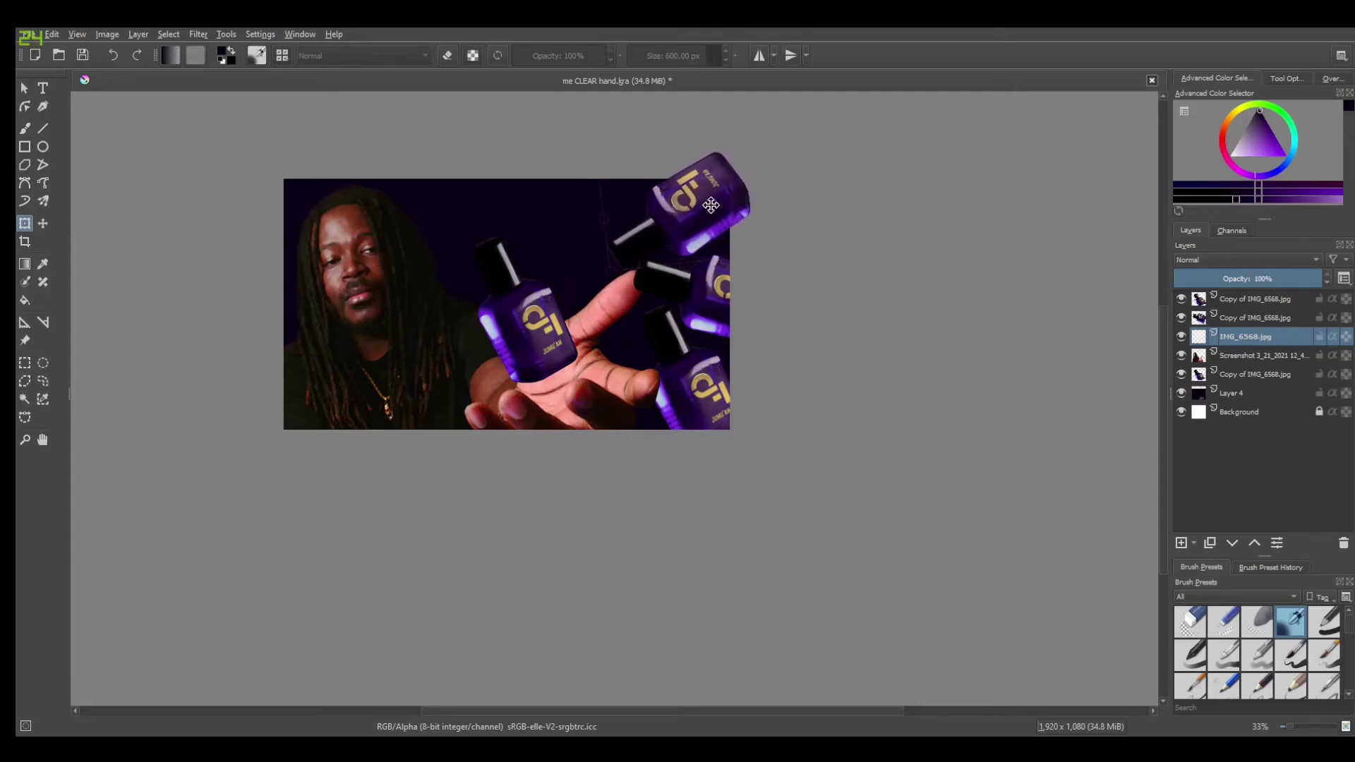
click(1274, 319)
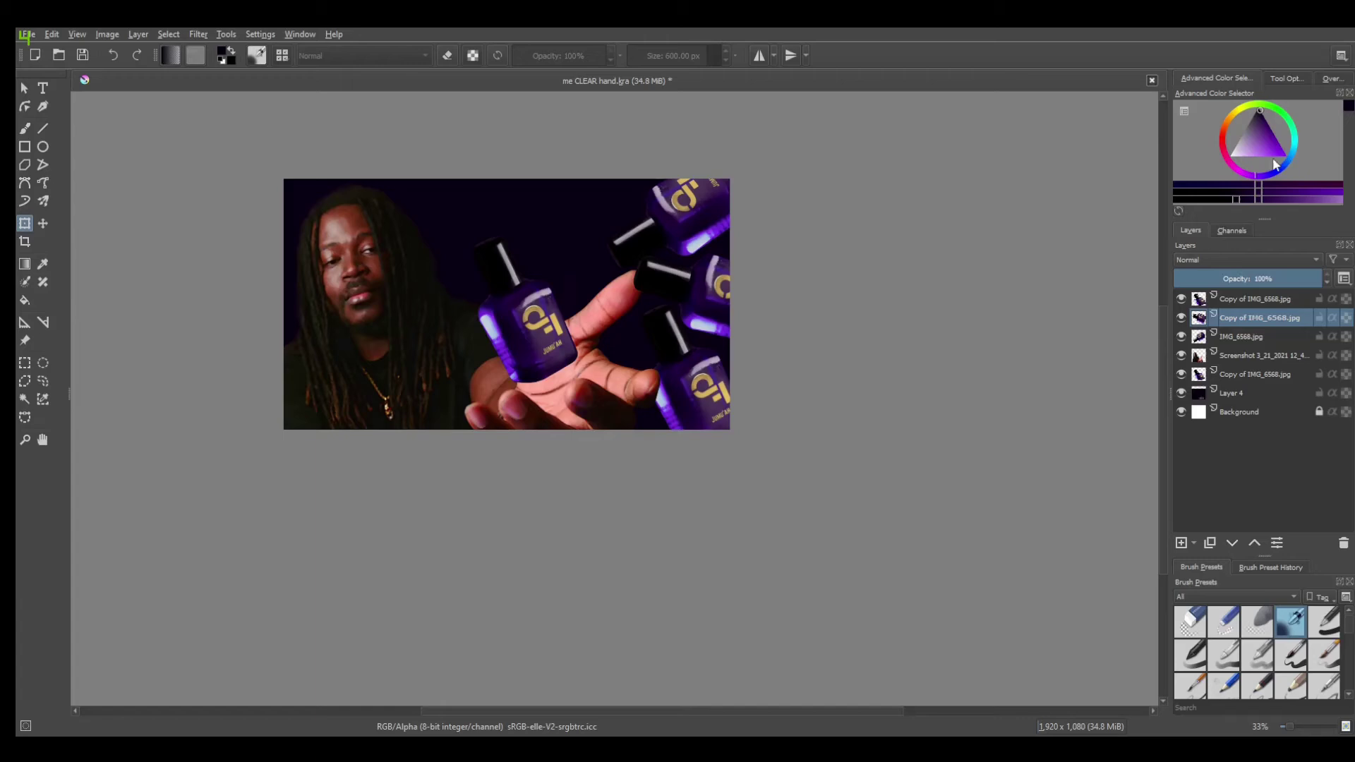
- Set a purple colour and the Texture Splat brush at about 646 px
click(1286, 204)
click(24, 128)
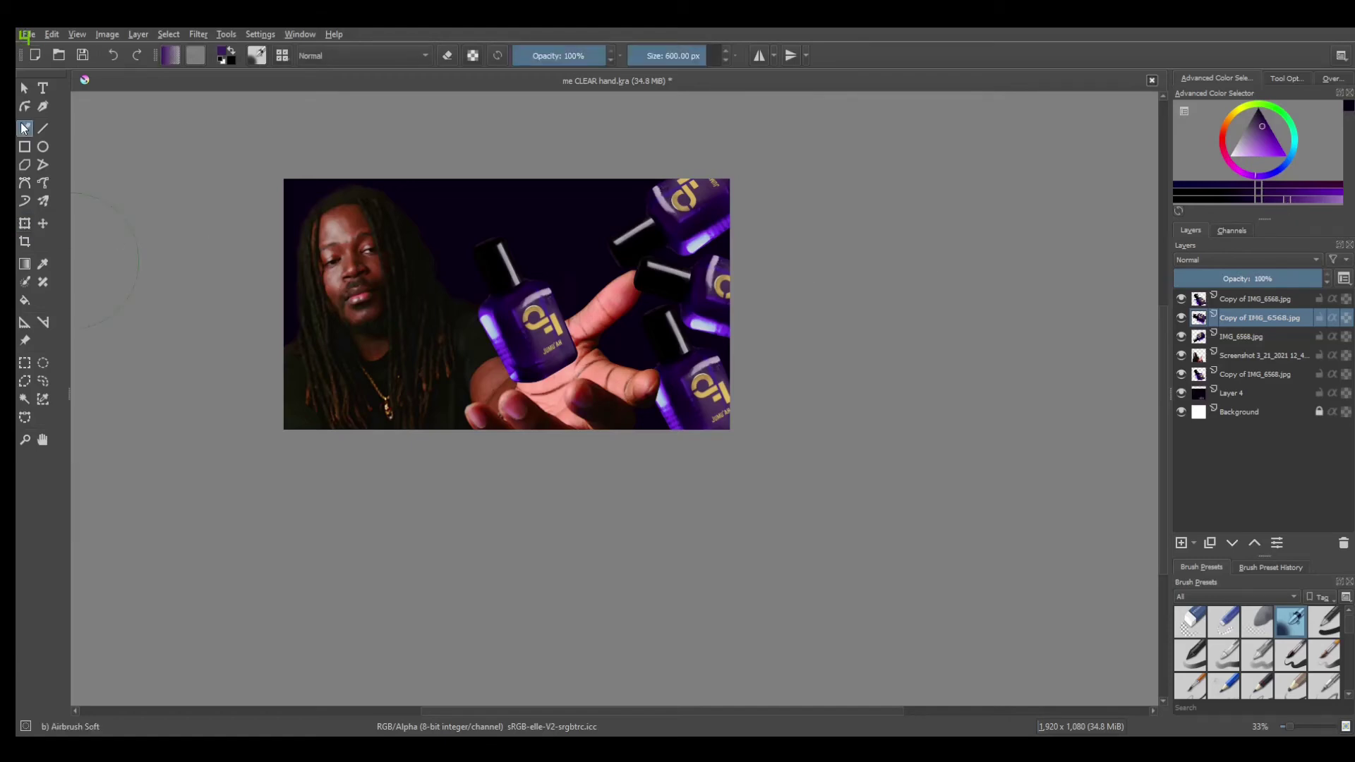
scroll(1271, 658, down, 3)
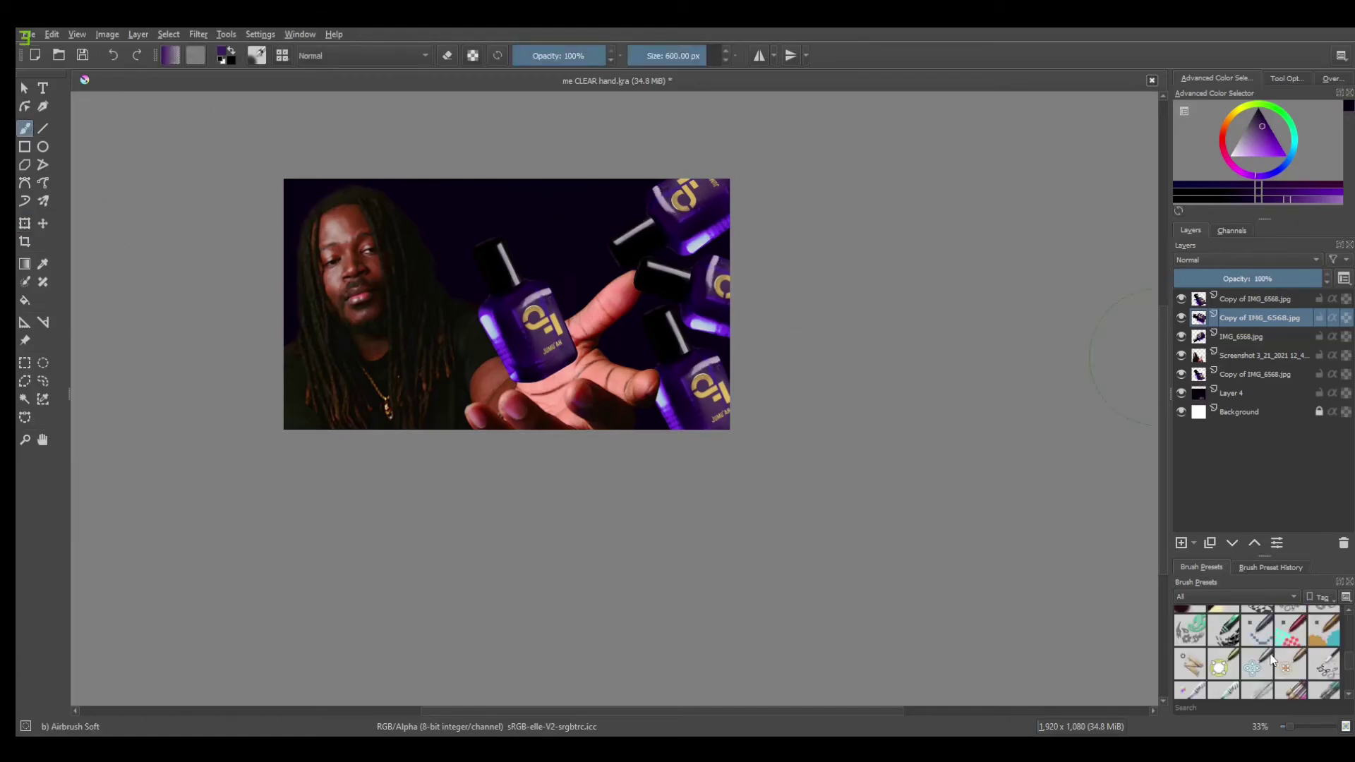
scroll(1232, 632, down, 4)
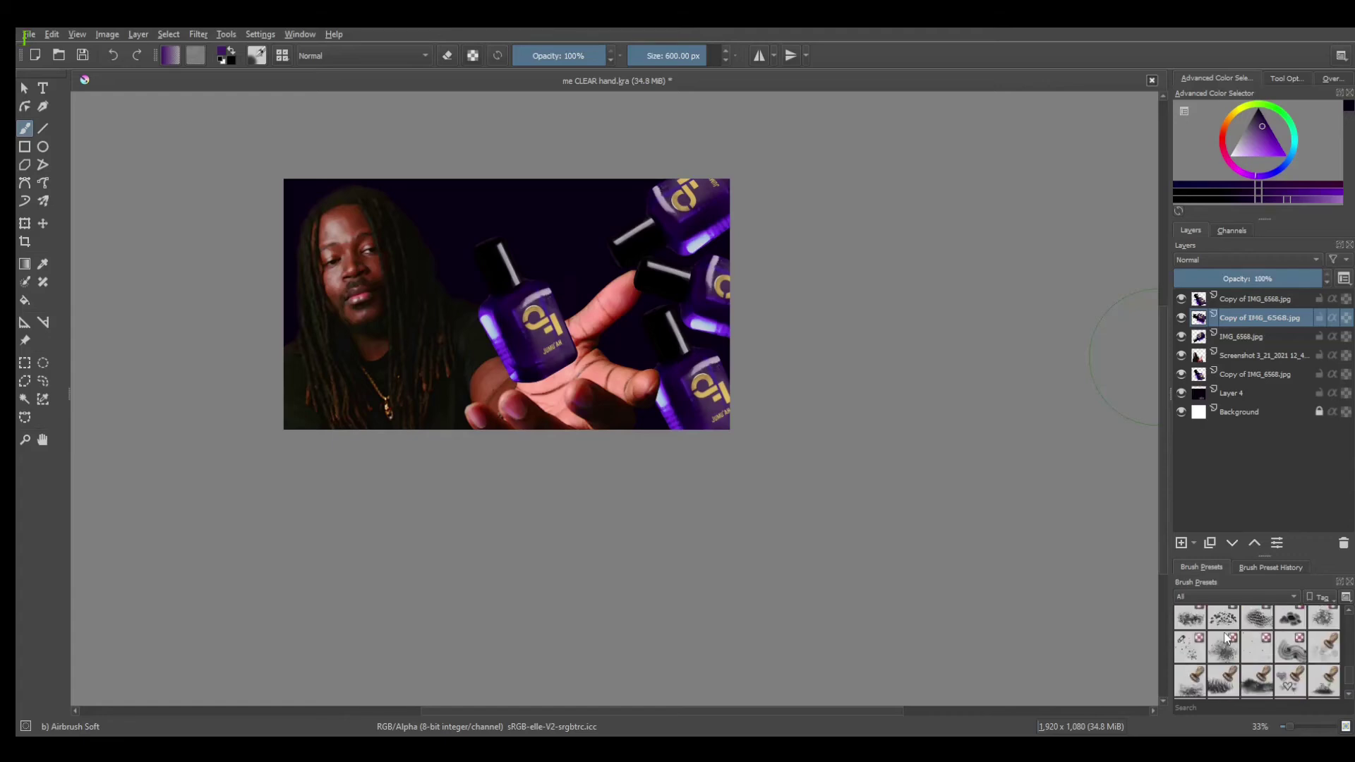
click(1192, 649)
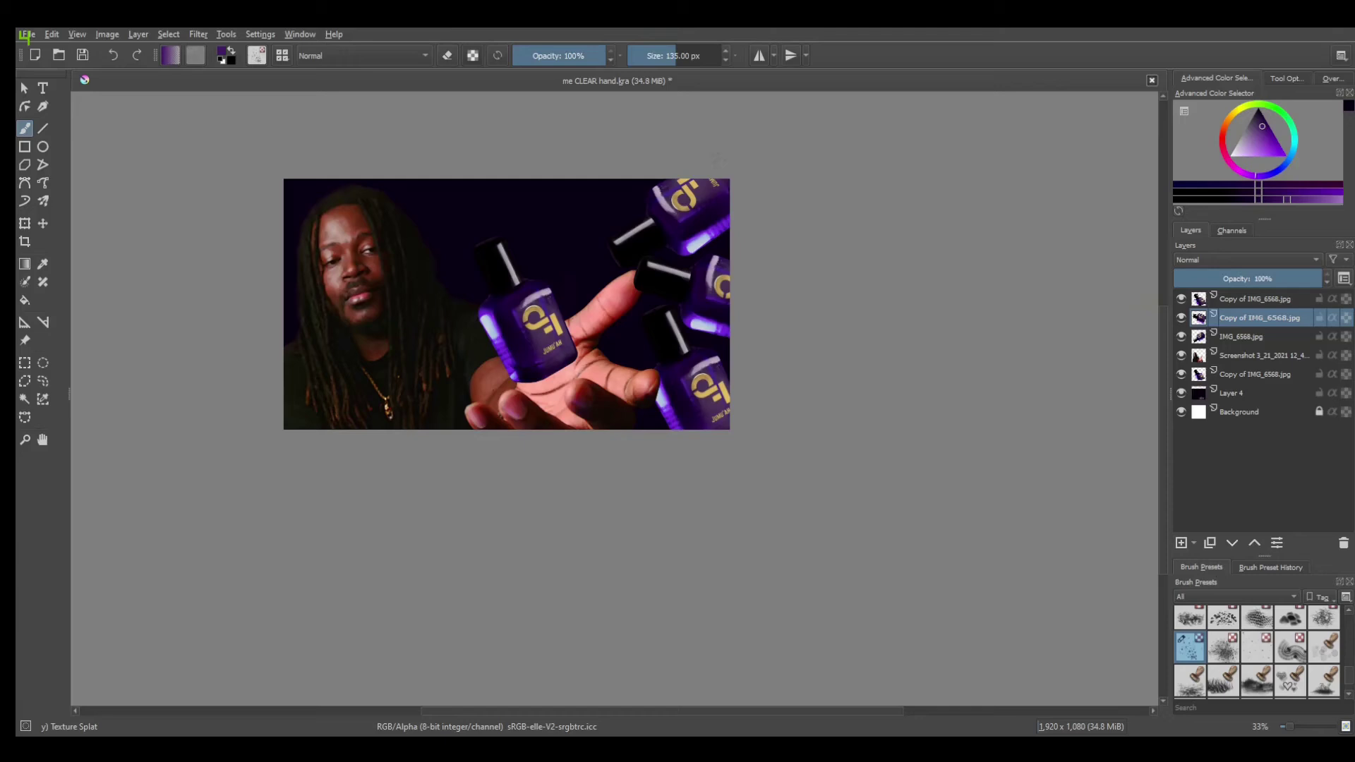
drag(679, 57, 585, 45)
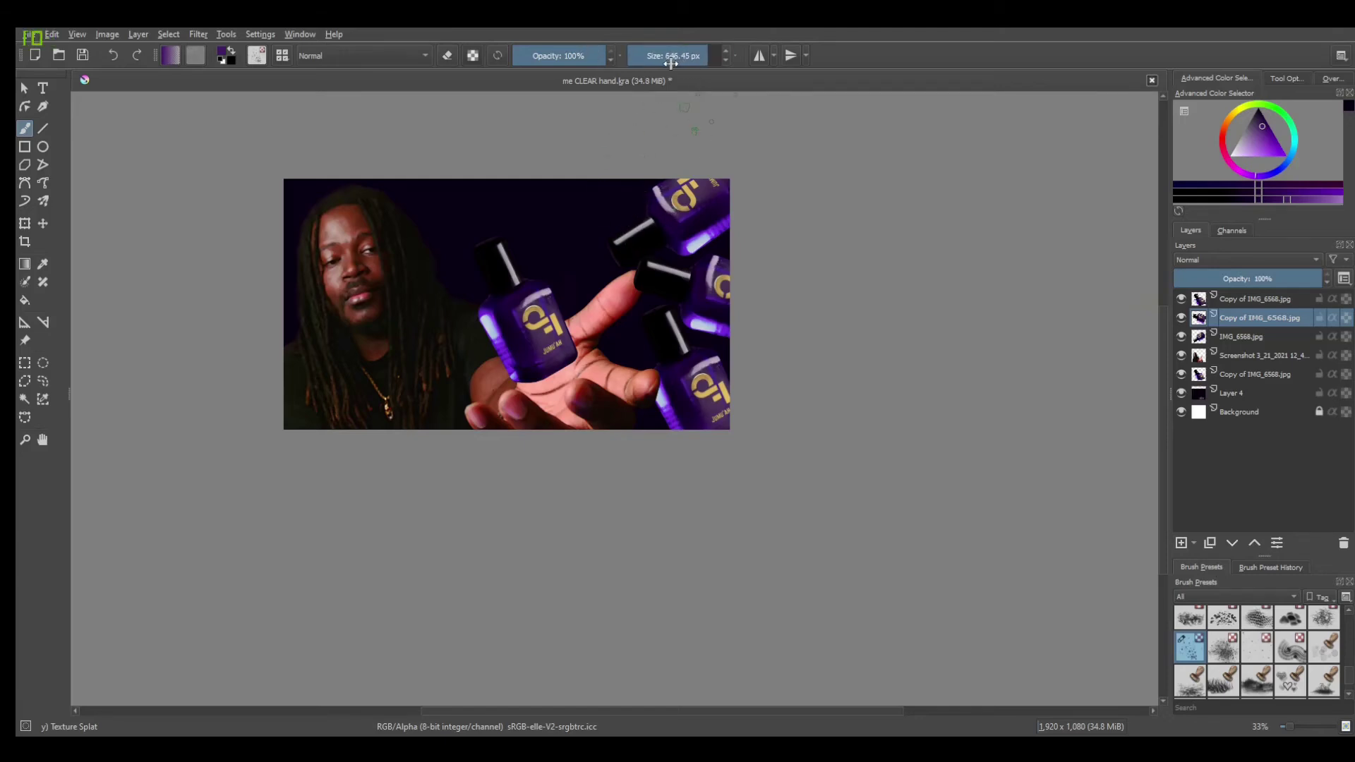
- On the top bottle-copy layer, splatter light purple dots over the bottles and hand
click(1281, 301)
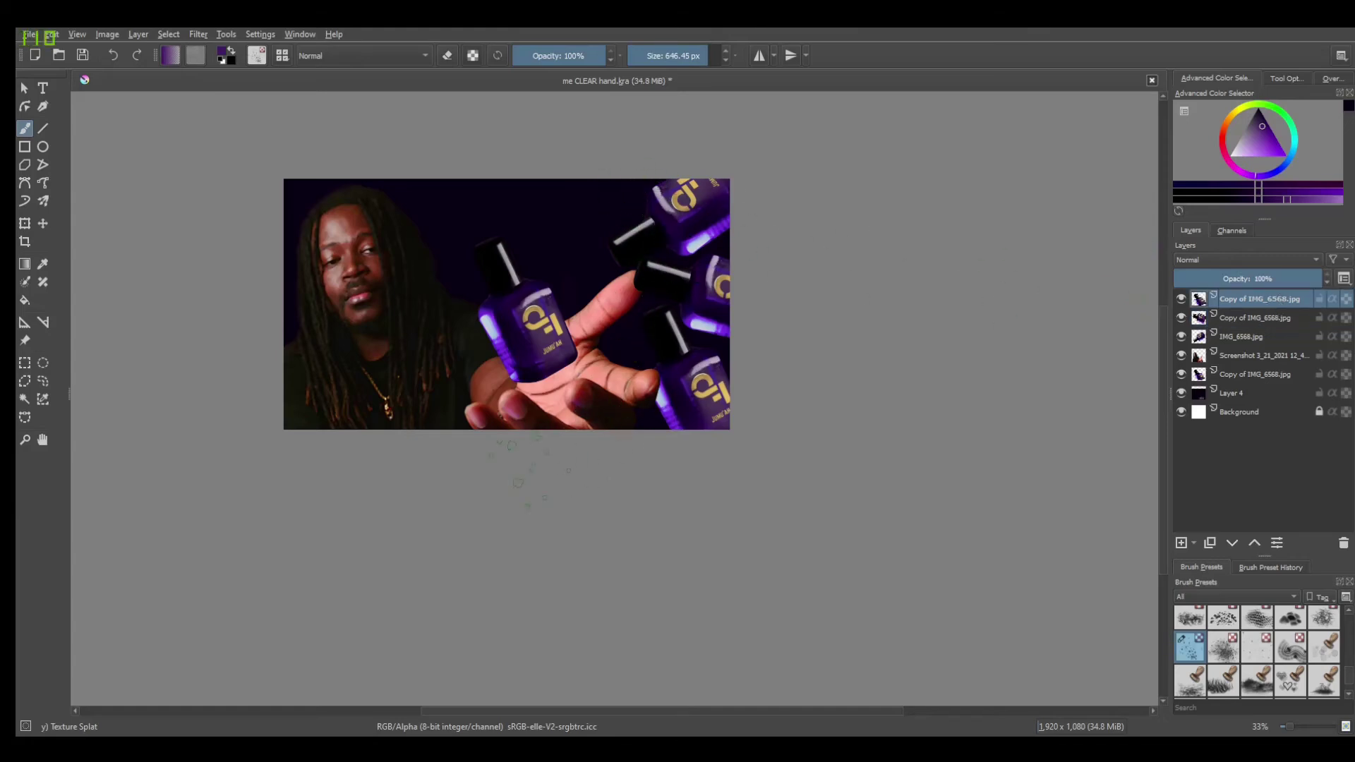
drag(621, 339, 603, 237)
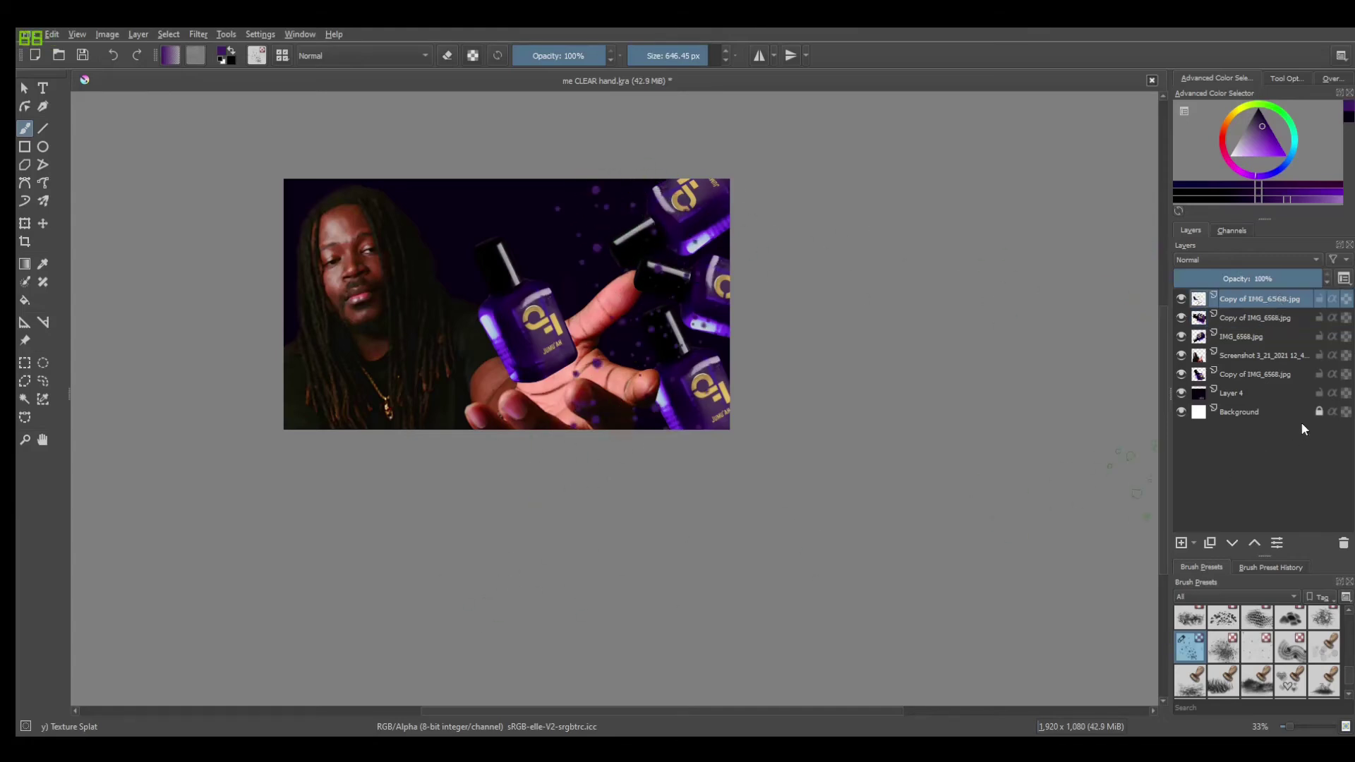
click(1335, 200)
click(113, 53)
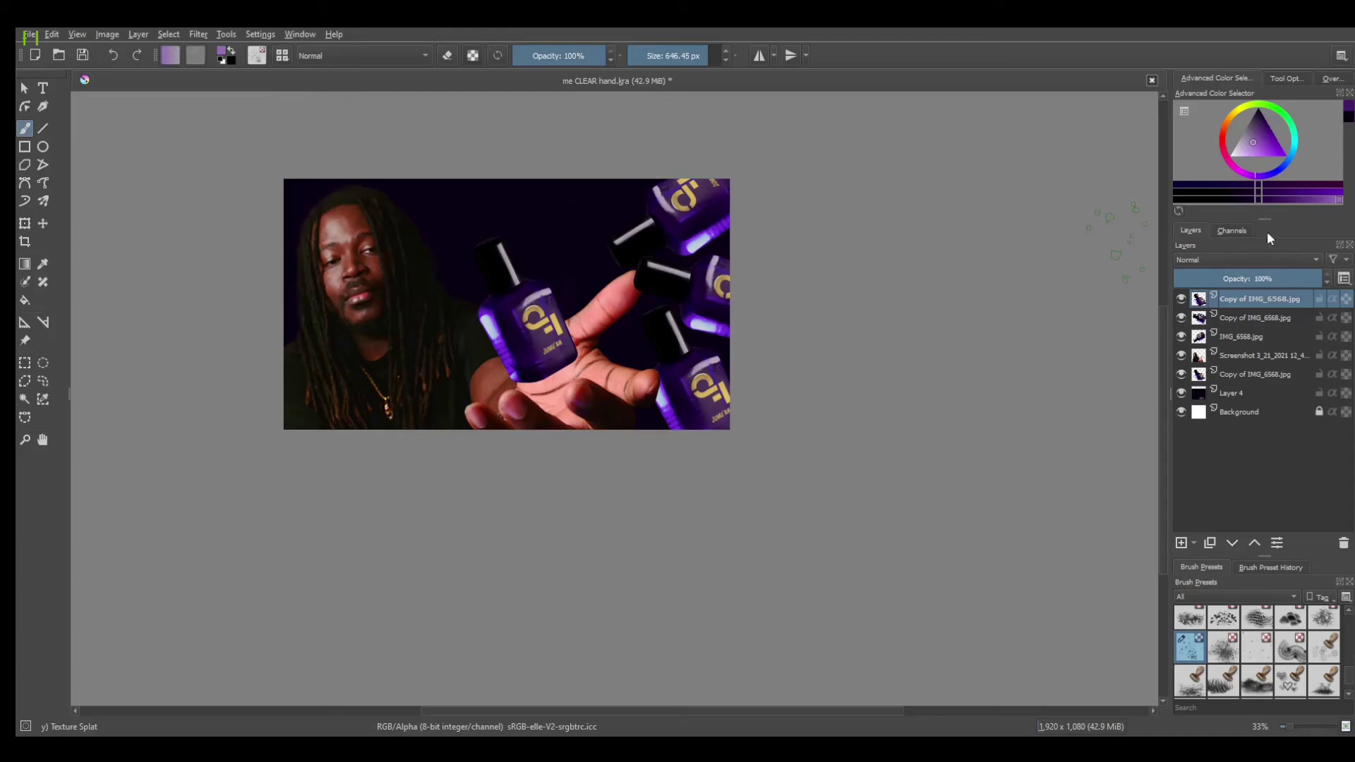
mouse_move(618, 201)
mouse_down()
mouse_move(600, 201)
mouse_move(618, 226)
mouse_move(625, 370)
mouse_up()
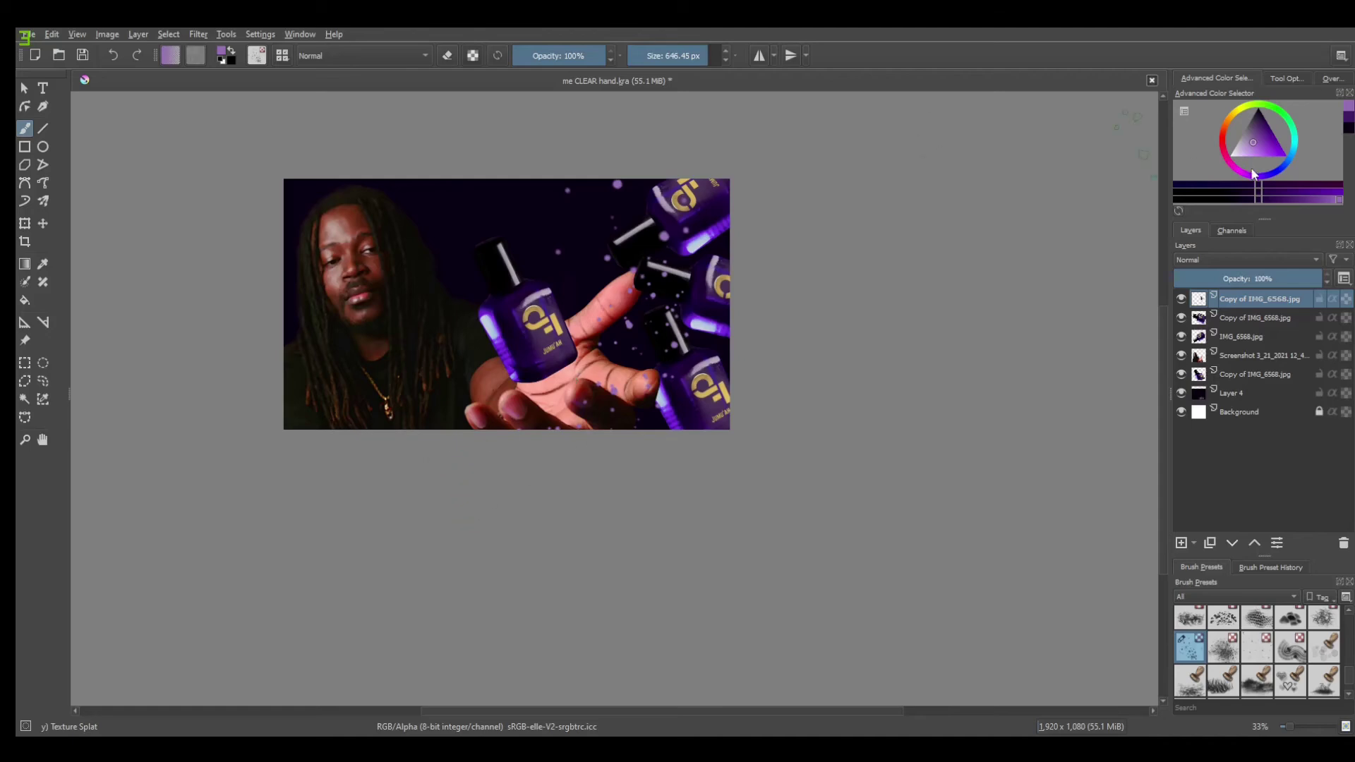
drag(1254, 143, 1247, 150)
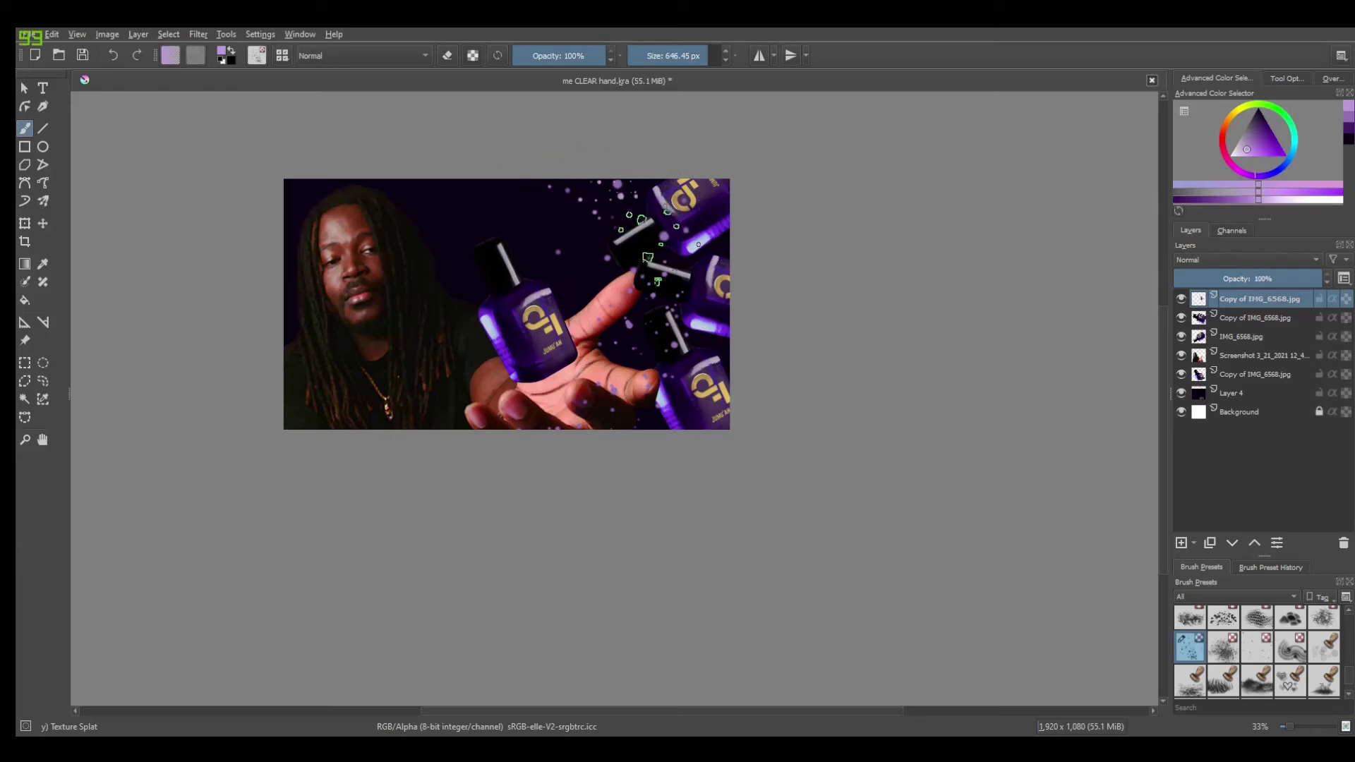
click(614, 437)
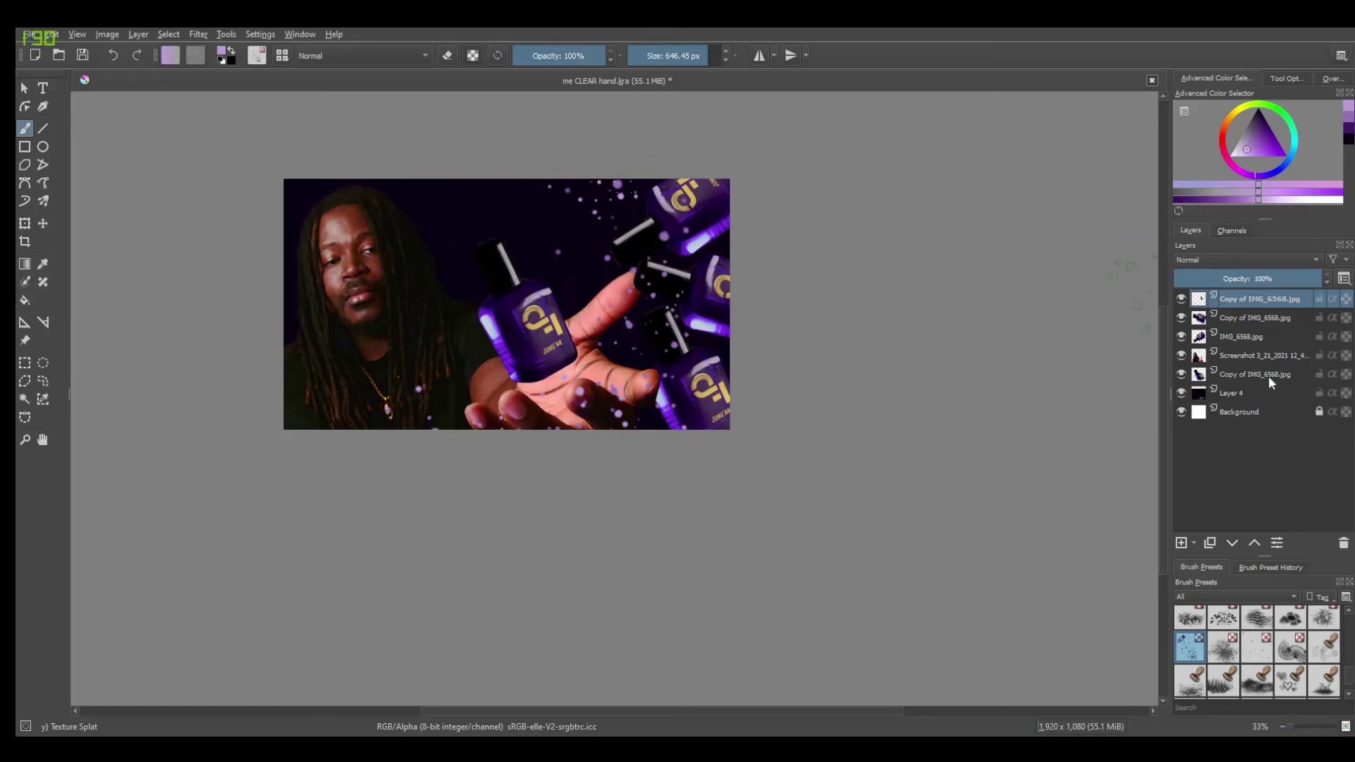
click(1265, 395)
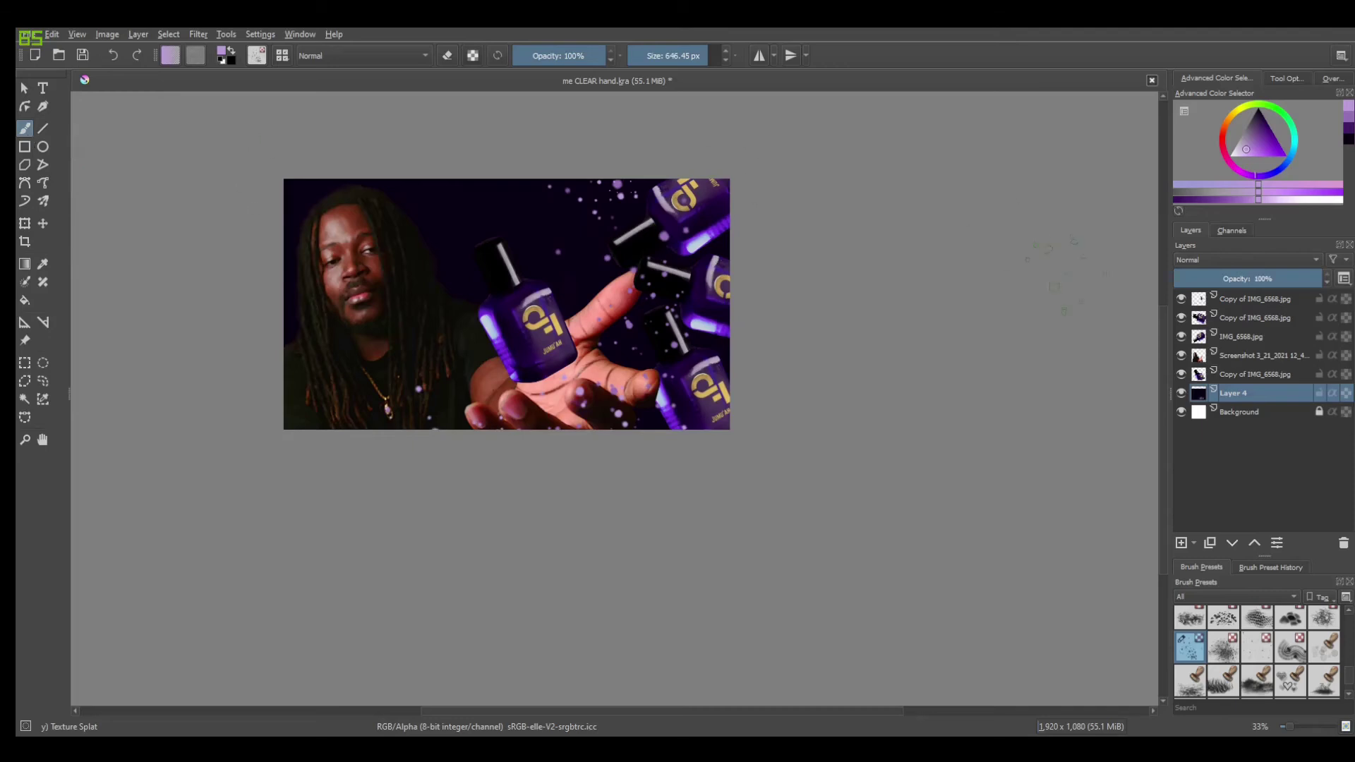
- With Airbrush Soft in purple, glow between the hand and bottles and beside the man
scroll(1271, 623, up, 5)
click(1298, 636)
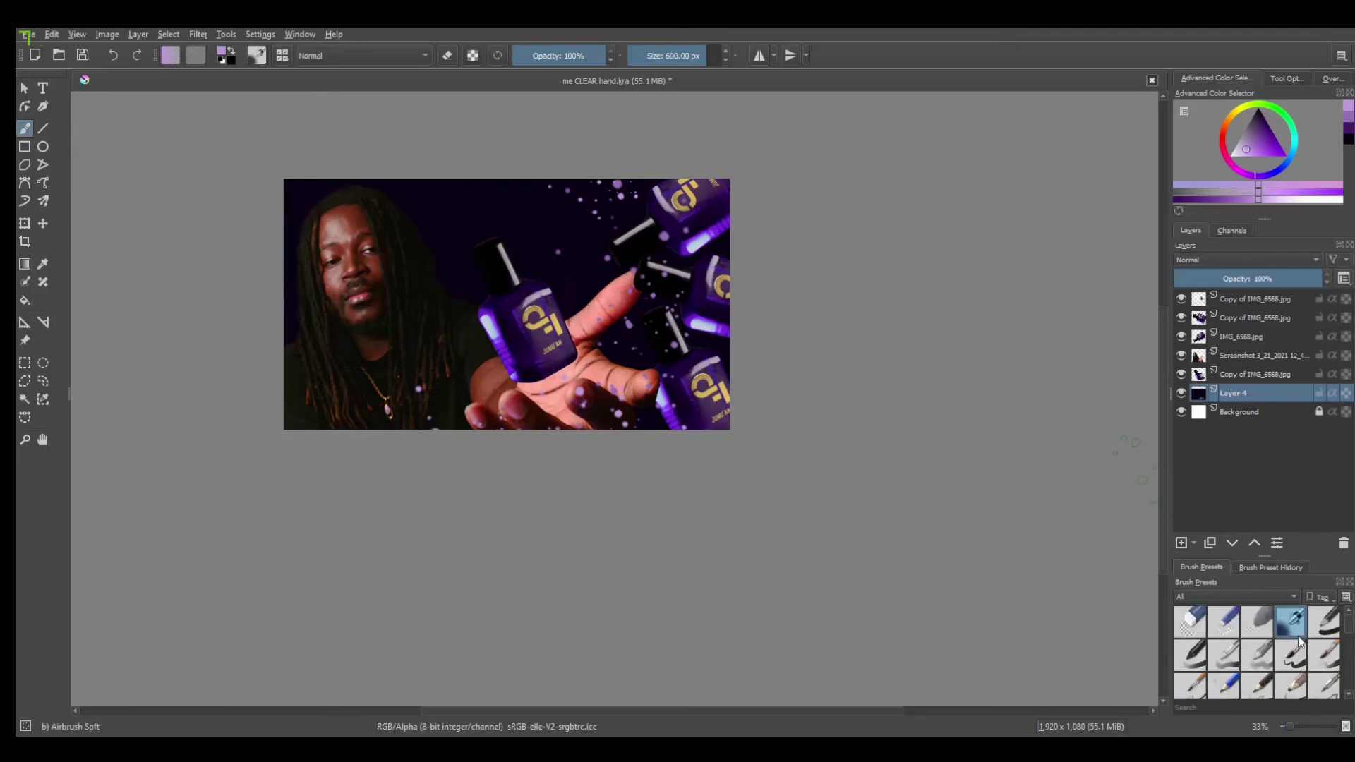
click(1348, 122)
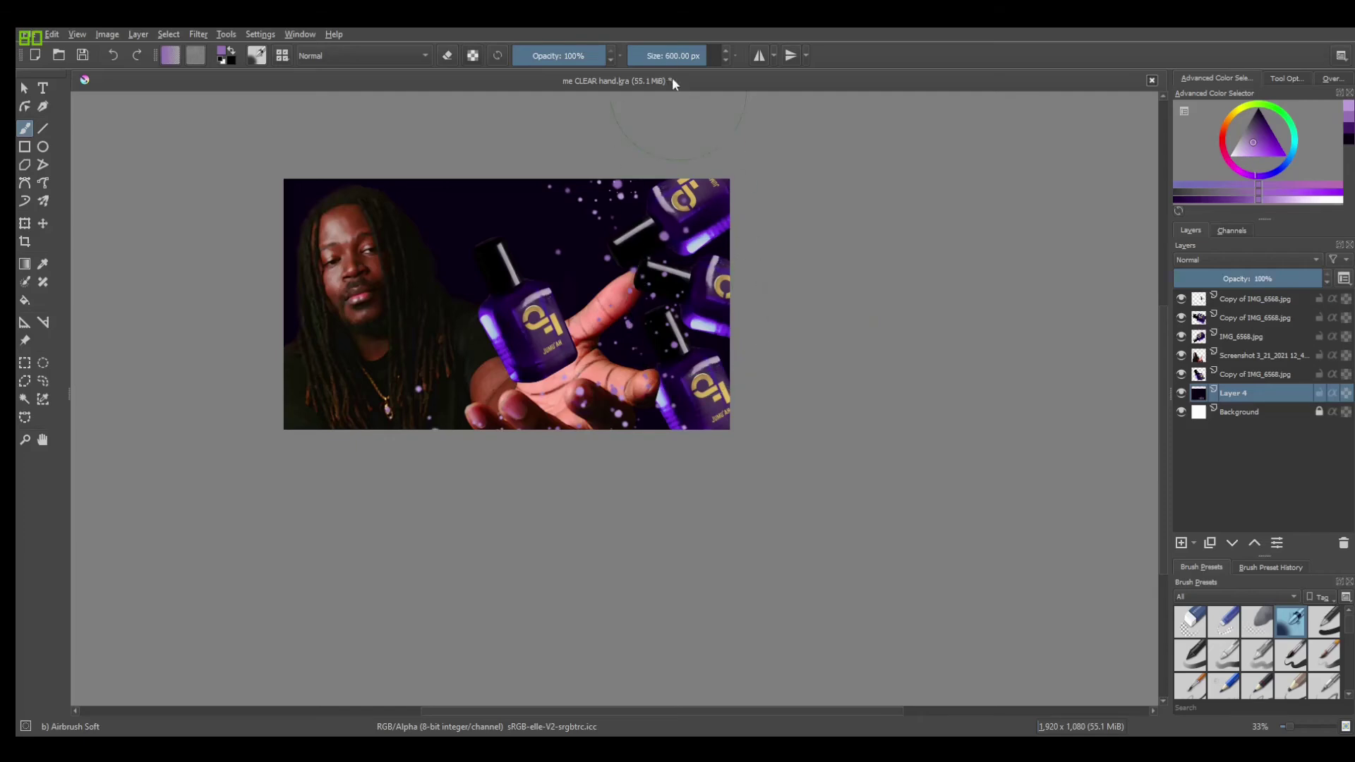
drag(725, 309, 621, 339)
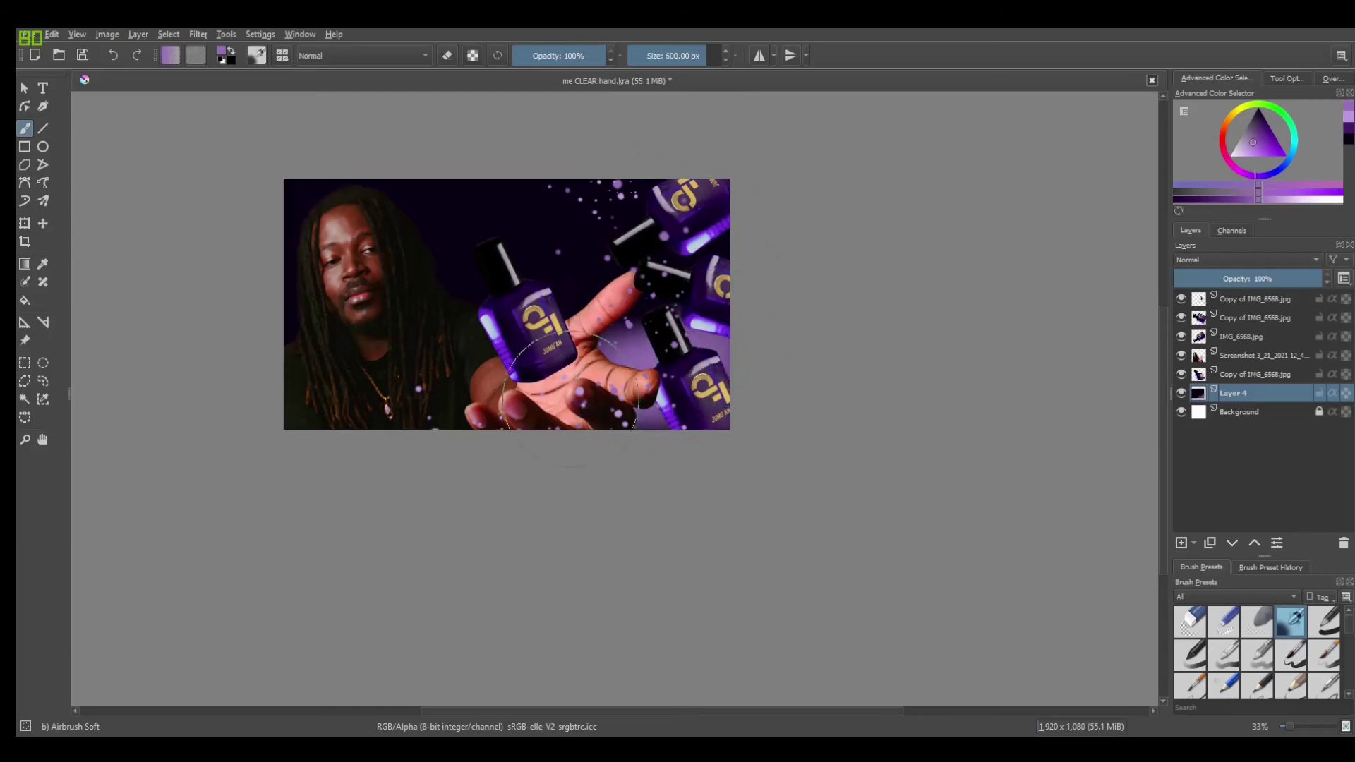
mouse_move(483, 352)
mouse_down()
mouse_move(464, 304)
mouse_move(497, 344)
mouse_move(382, 336)
mouse_move(408, 324)
mouse_move(254, 367)
mouse_move(391, 398)
mouse_up()
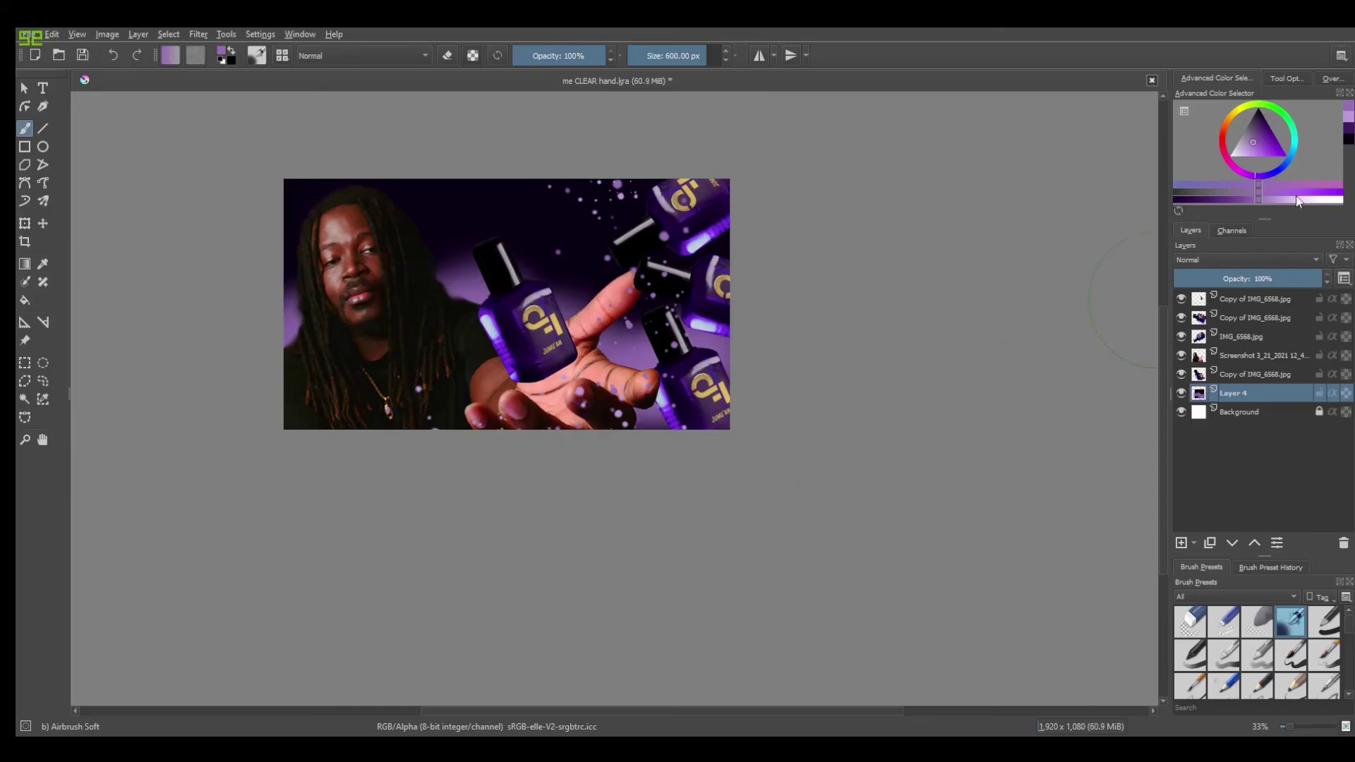
- Retune the purple, airbrush from the man's shoulder to the bottles, then undo that stroke
click(1349, 134)
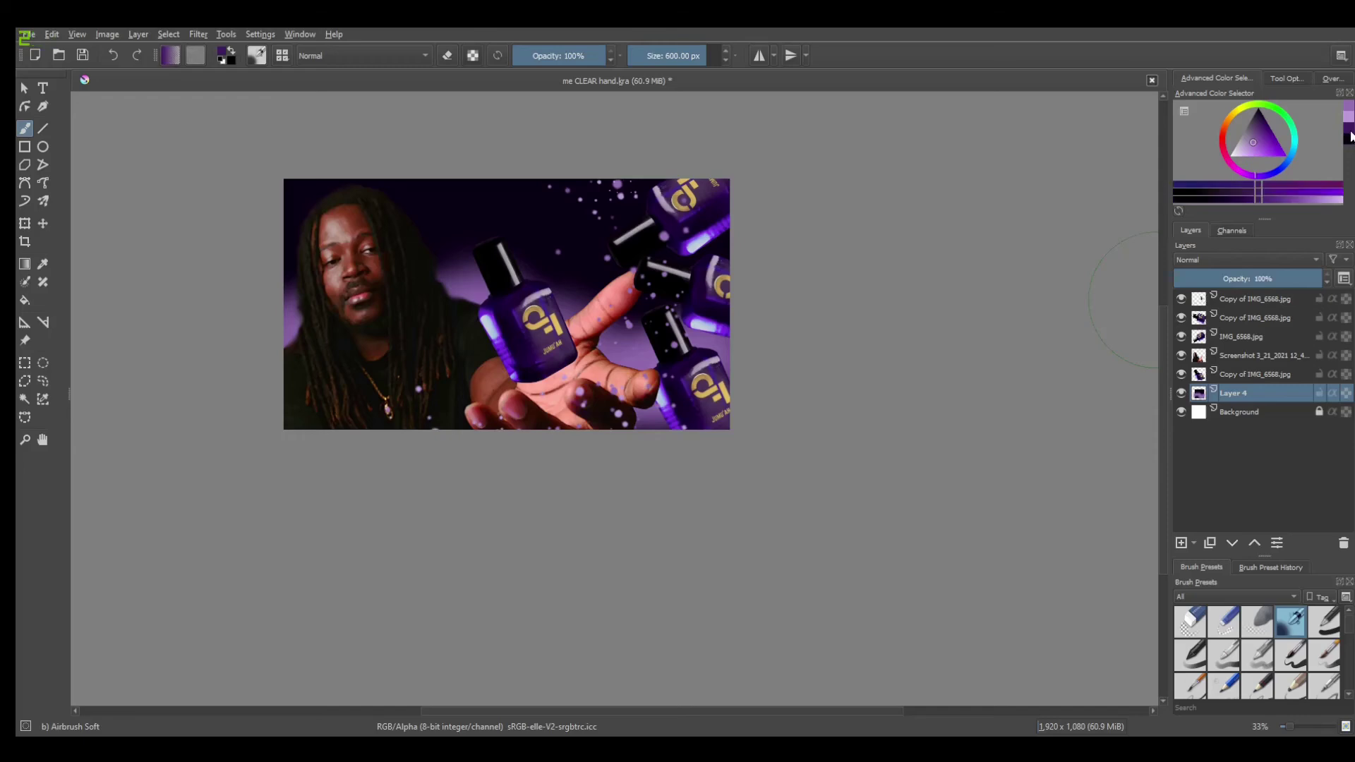
click(1269, 197)
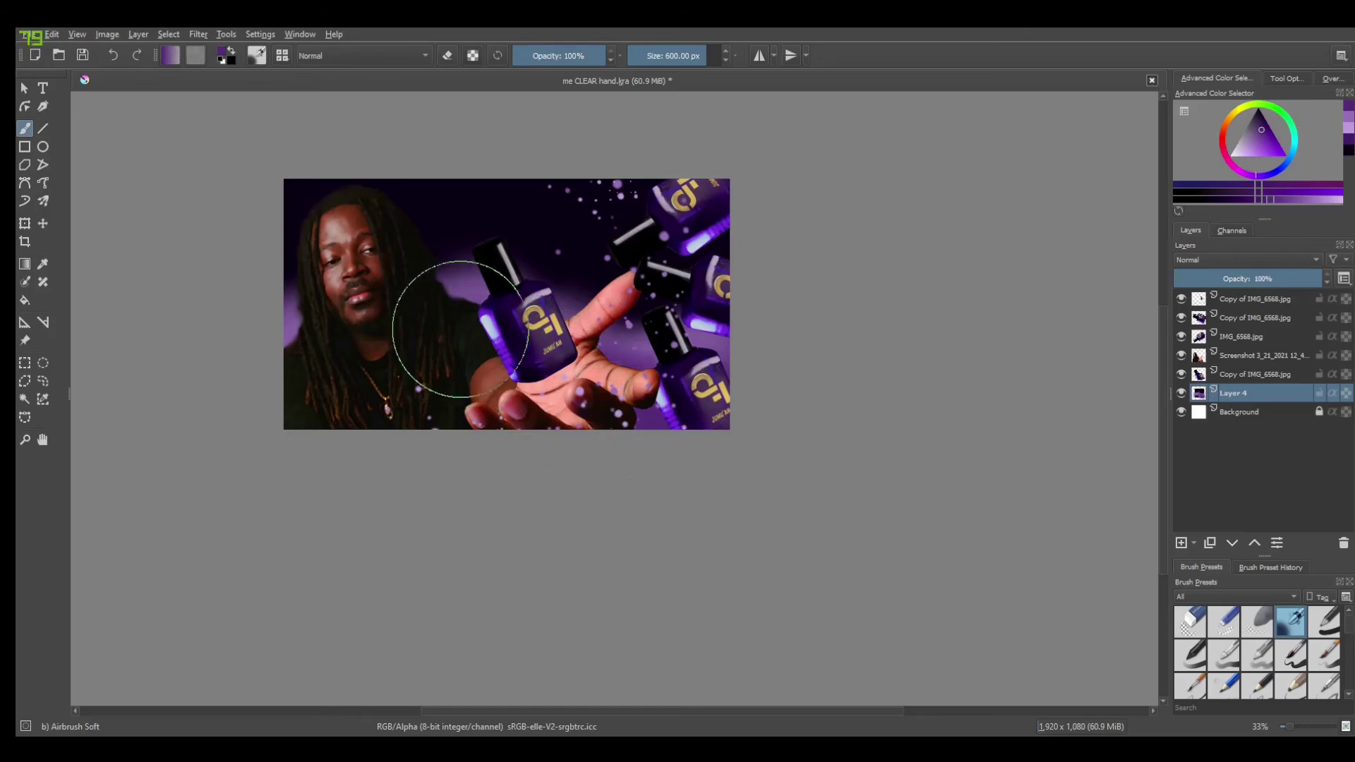
mouse_move(454, 329)
mouse_down()
mouse_move(321, 363)
mouse_move(412, 346)
mouse_move(531, 358)
mouse_move(602, 396)
mouse_move(713, 385)
mouse_up()
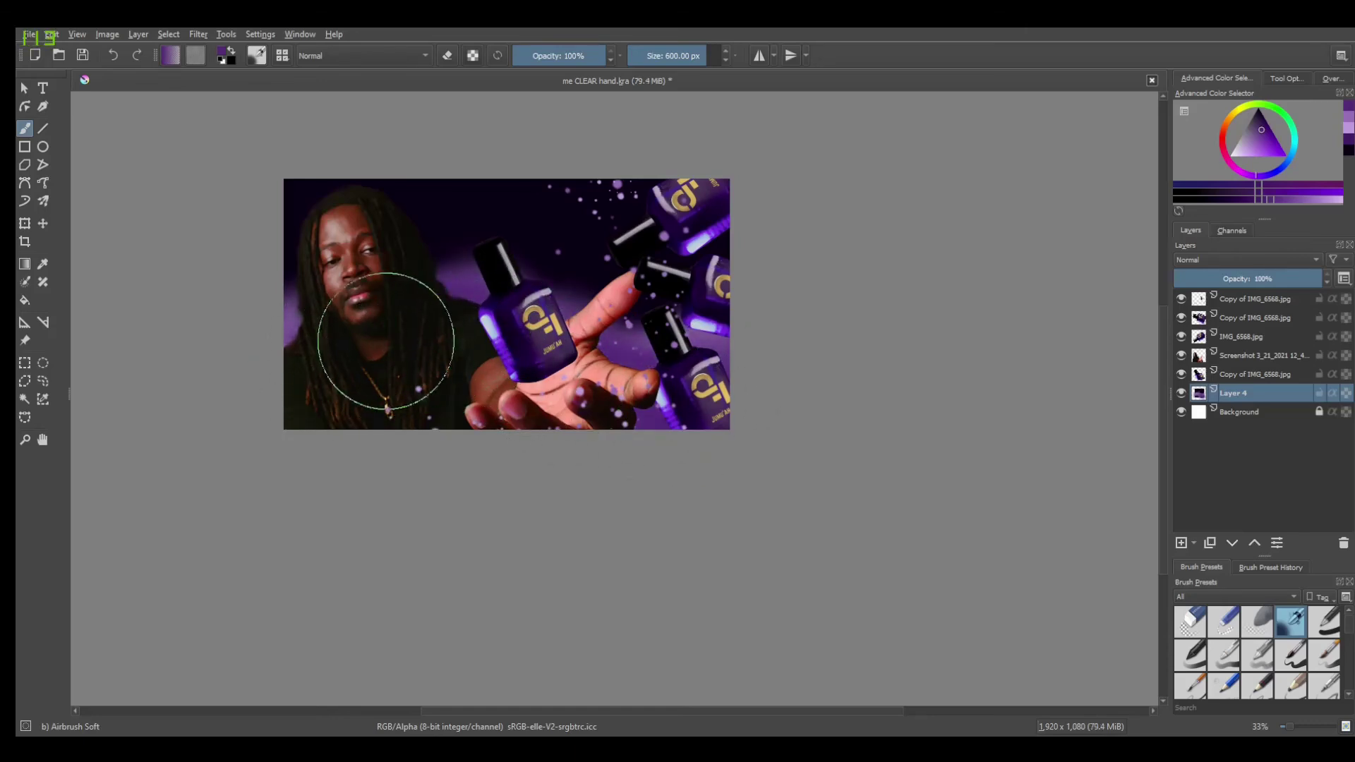
key(ctrl+z)
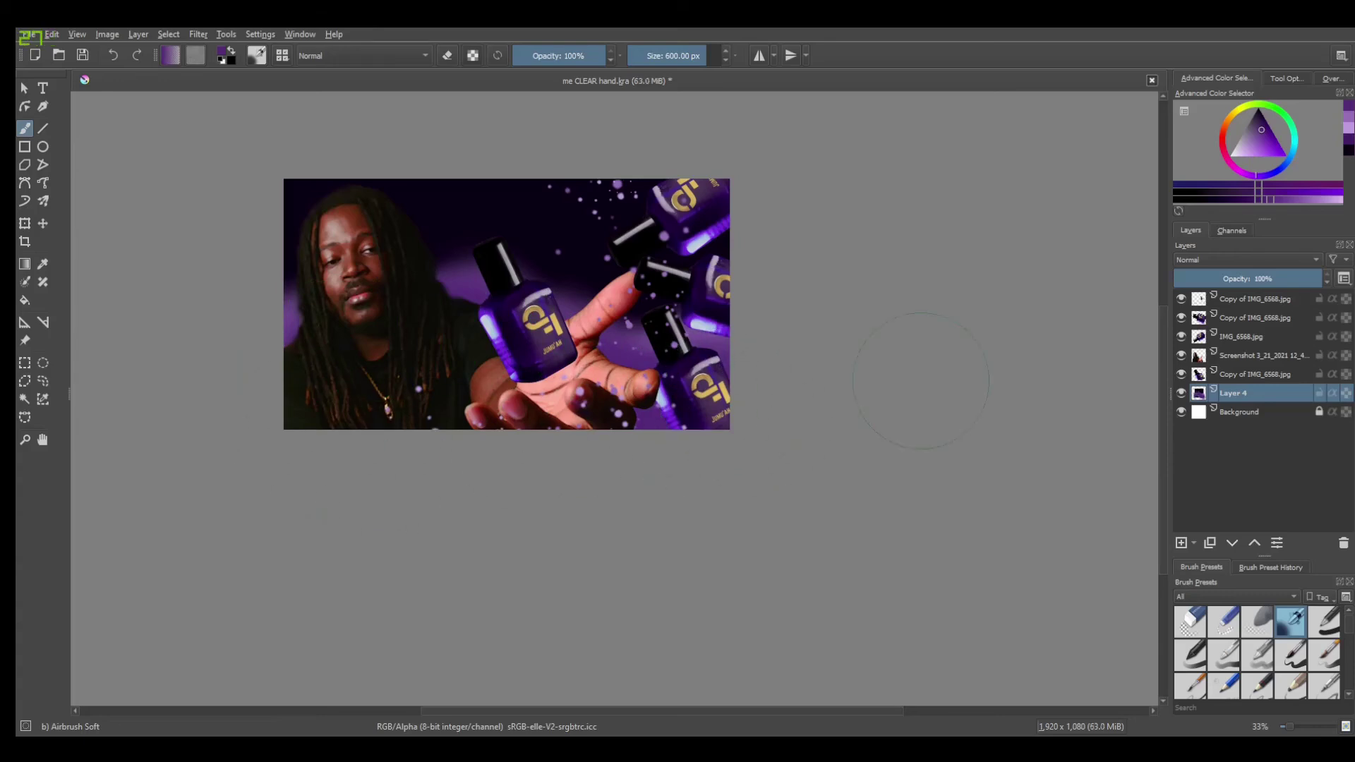
scroll(924, 378, down, 1)
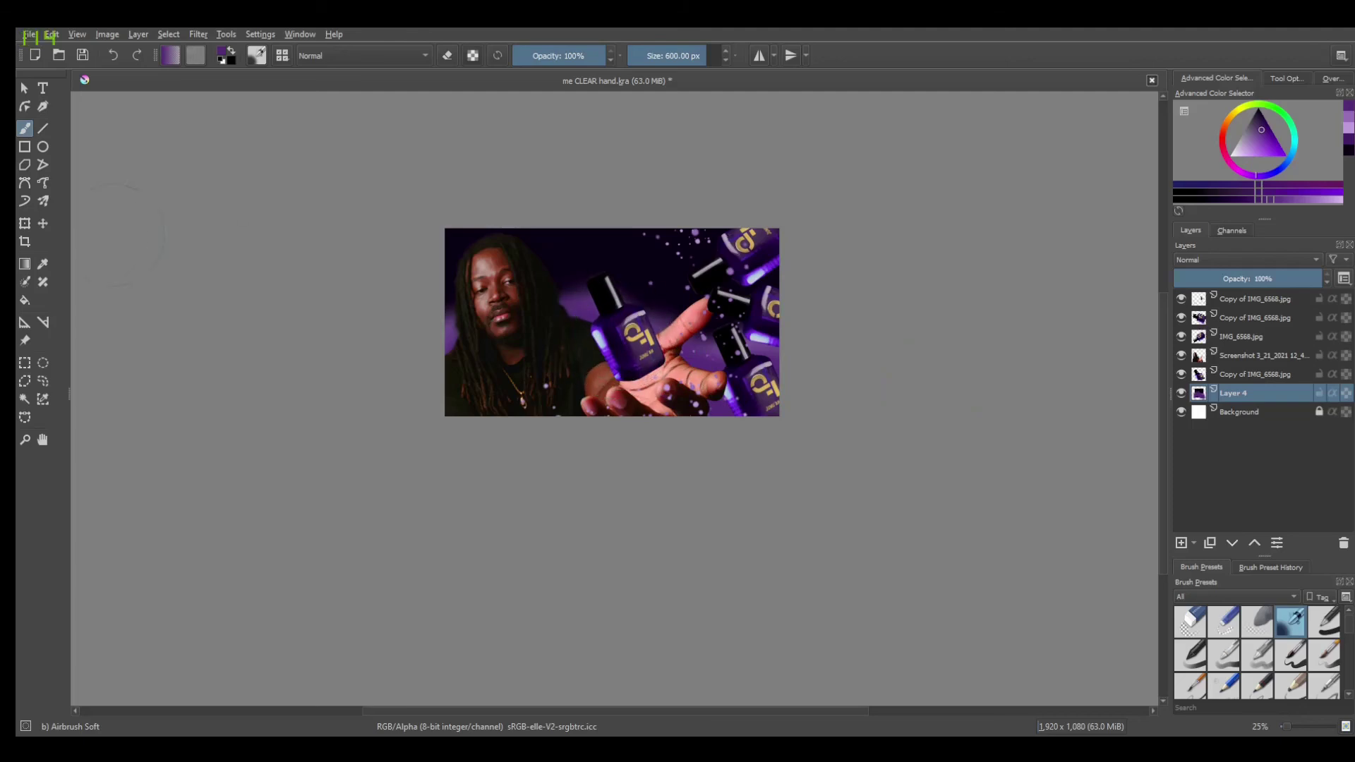
- Sample the logo's gold and airbrush a gold glow around the held bottle on the screenshot layer
click(42, 264)
scroll(653, 332, up, 2)
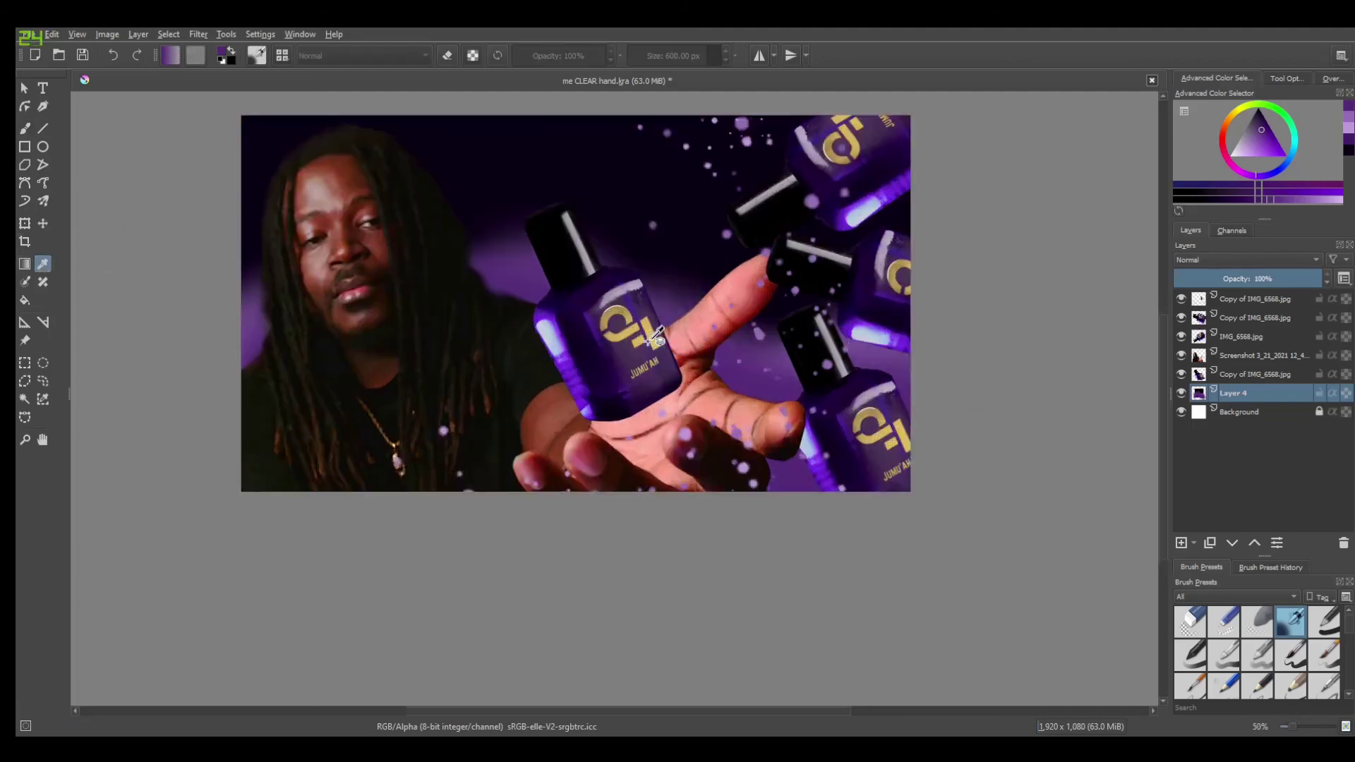
click(622, 313)
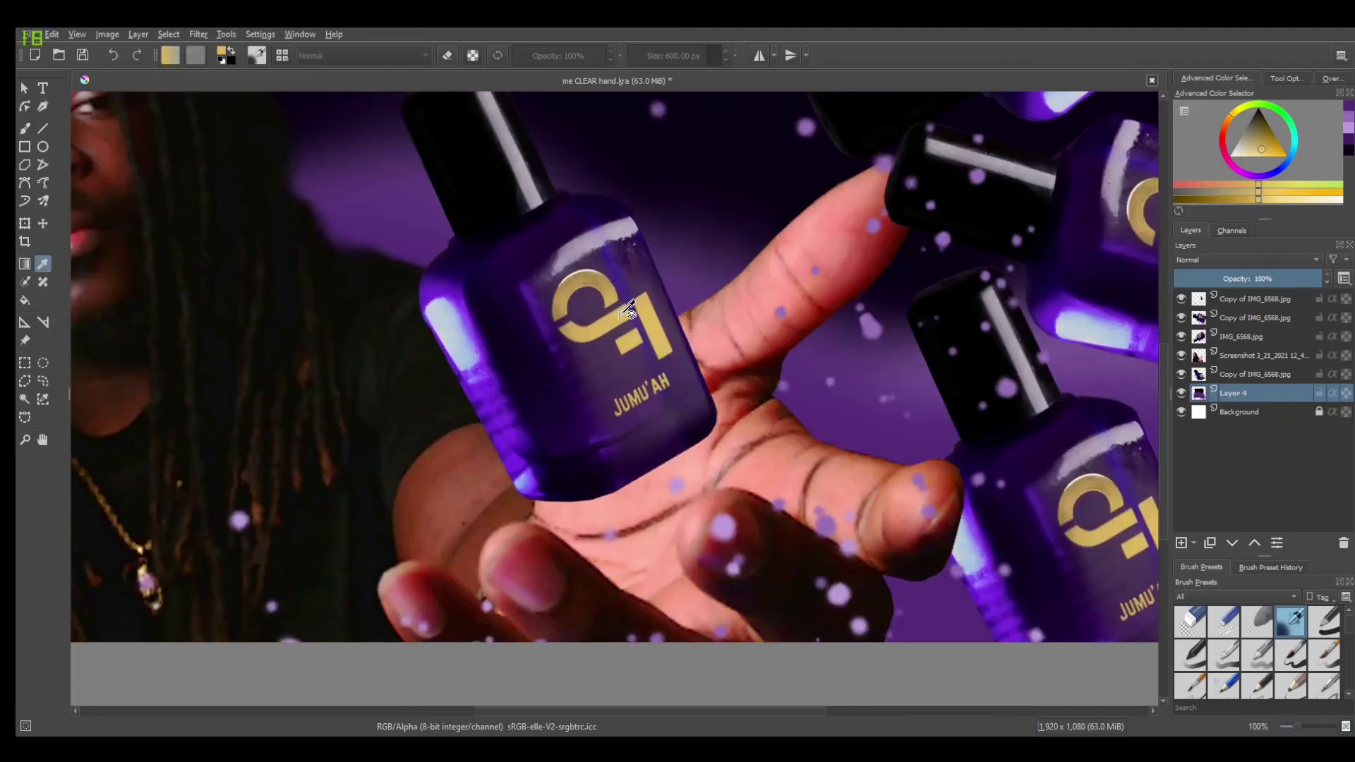
click(24, 127)
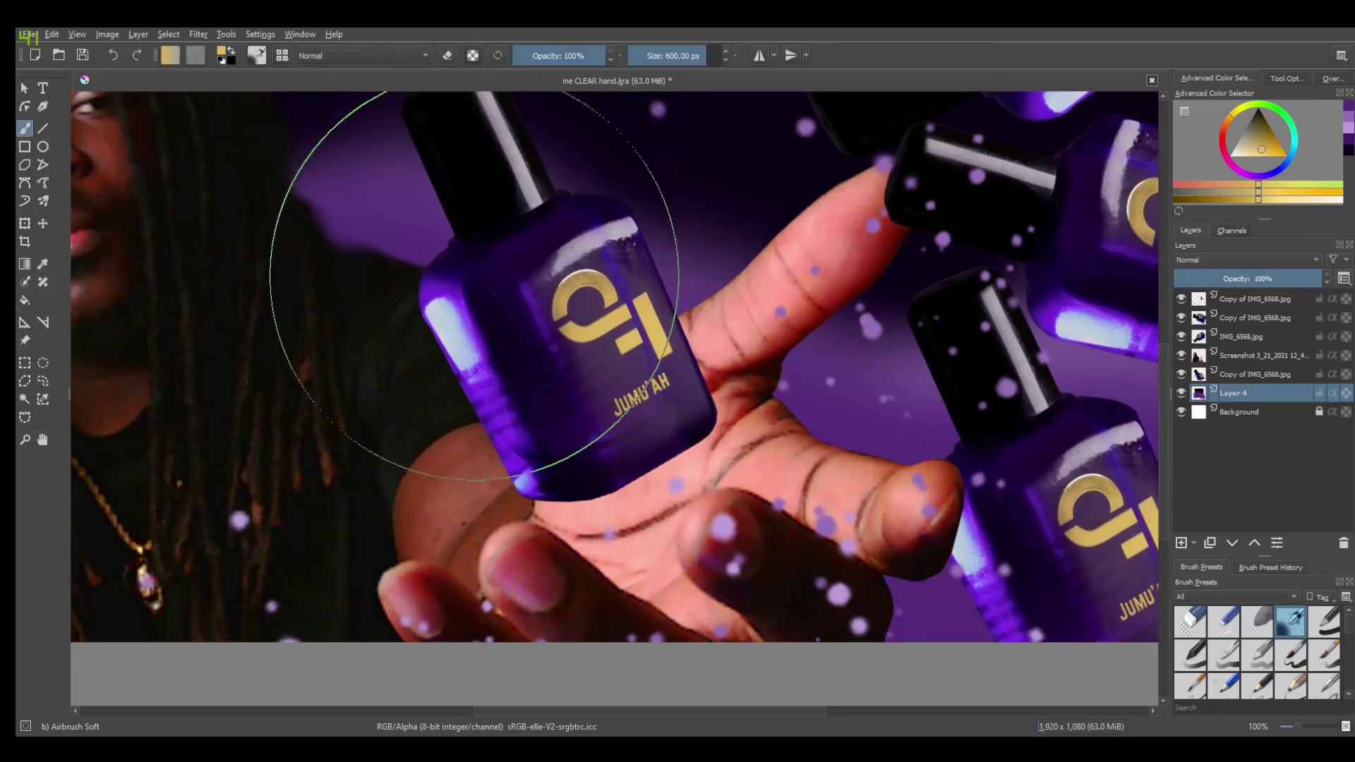
scroll(474, 279, down, 1)
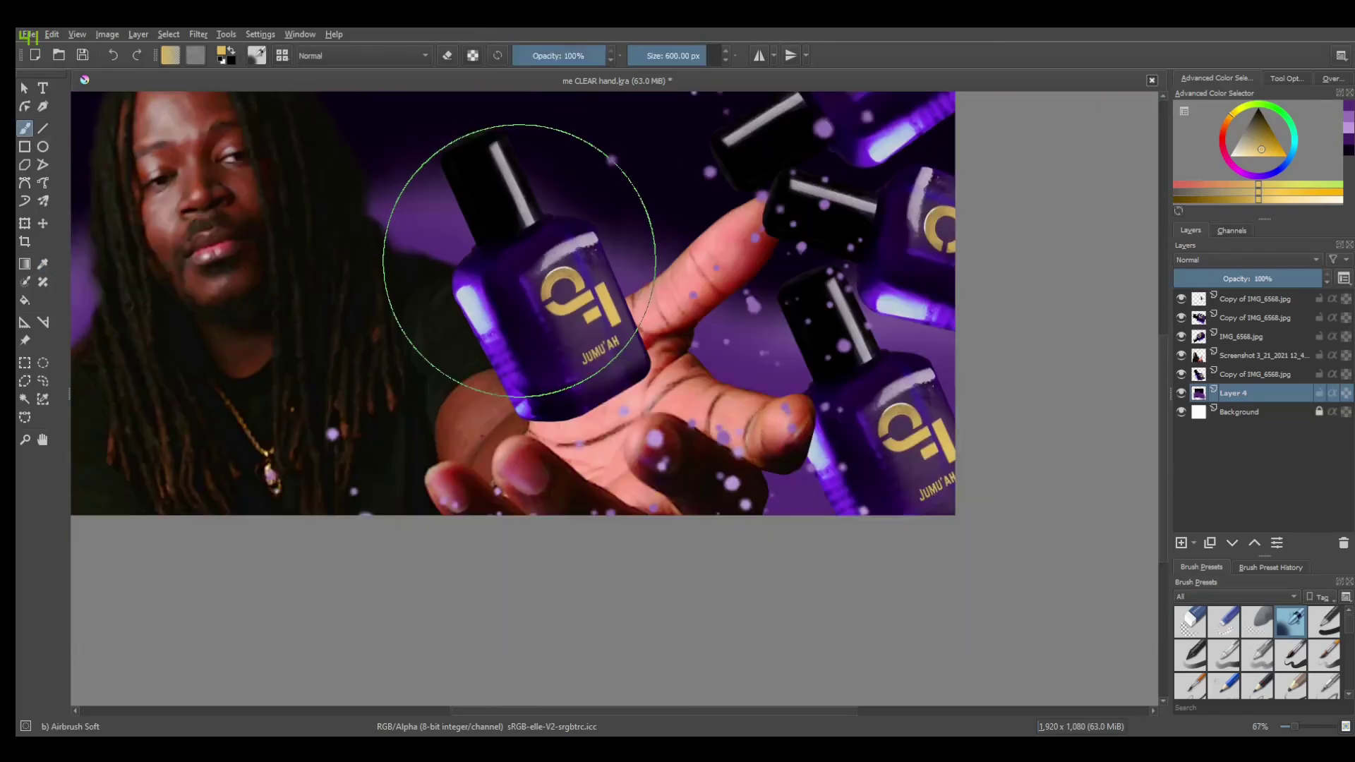
click(1238, 356)
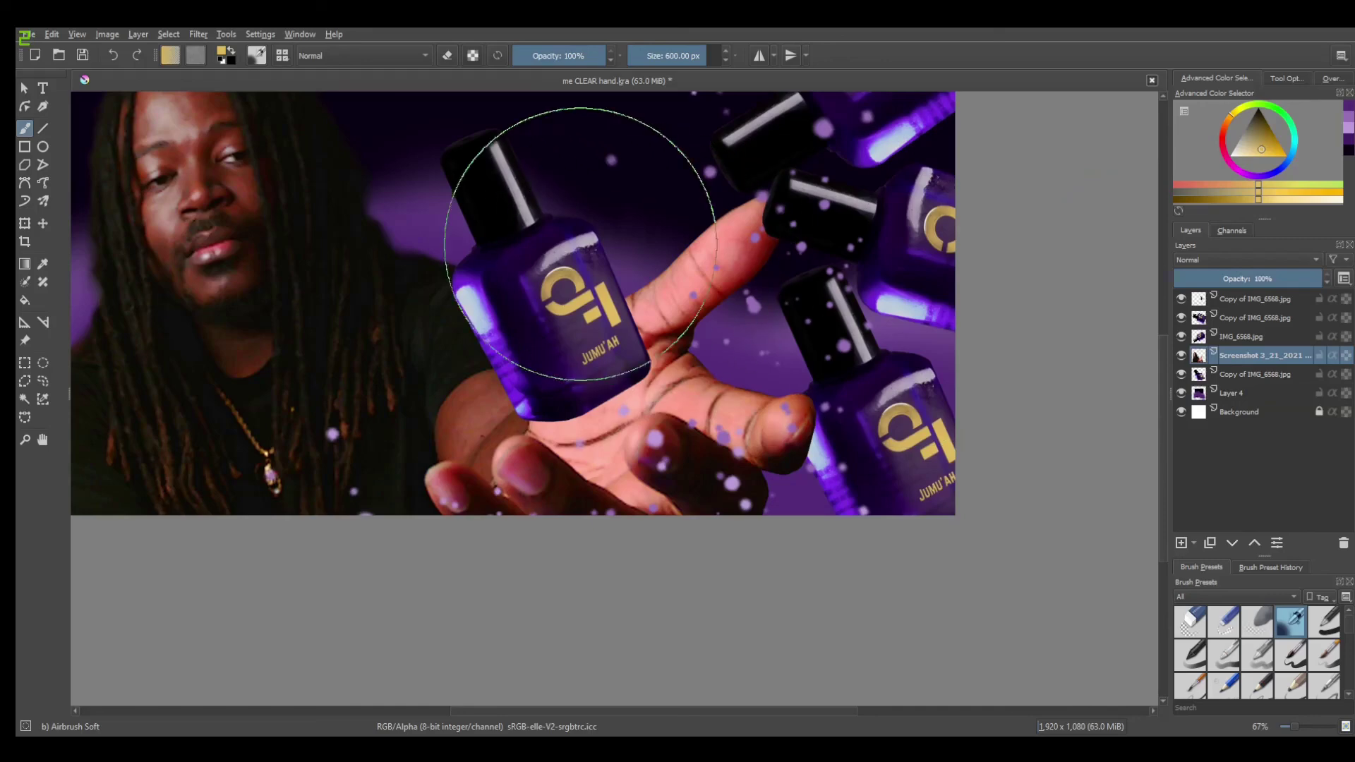
mouse_move(499, 226)
mouse_down()
mouse_move(509, 303)
mouse_move(535, 313)
mouse_move(519, 321)
mouse_move(582, 345)
mouse_move(557, 367)
mouse_move(504, 317)
mouse_move(528, 244)
mouse_move(499, 236)
mouse_move(529, 332)
mouse_up()
scroll(558, 254, down, 2)
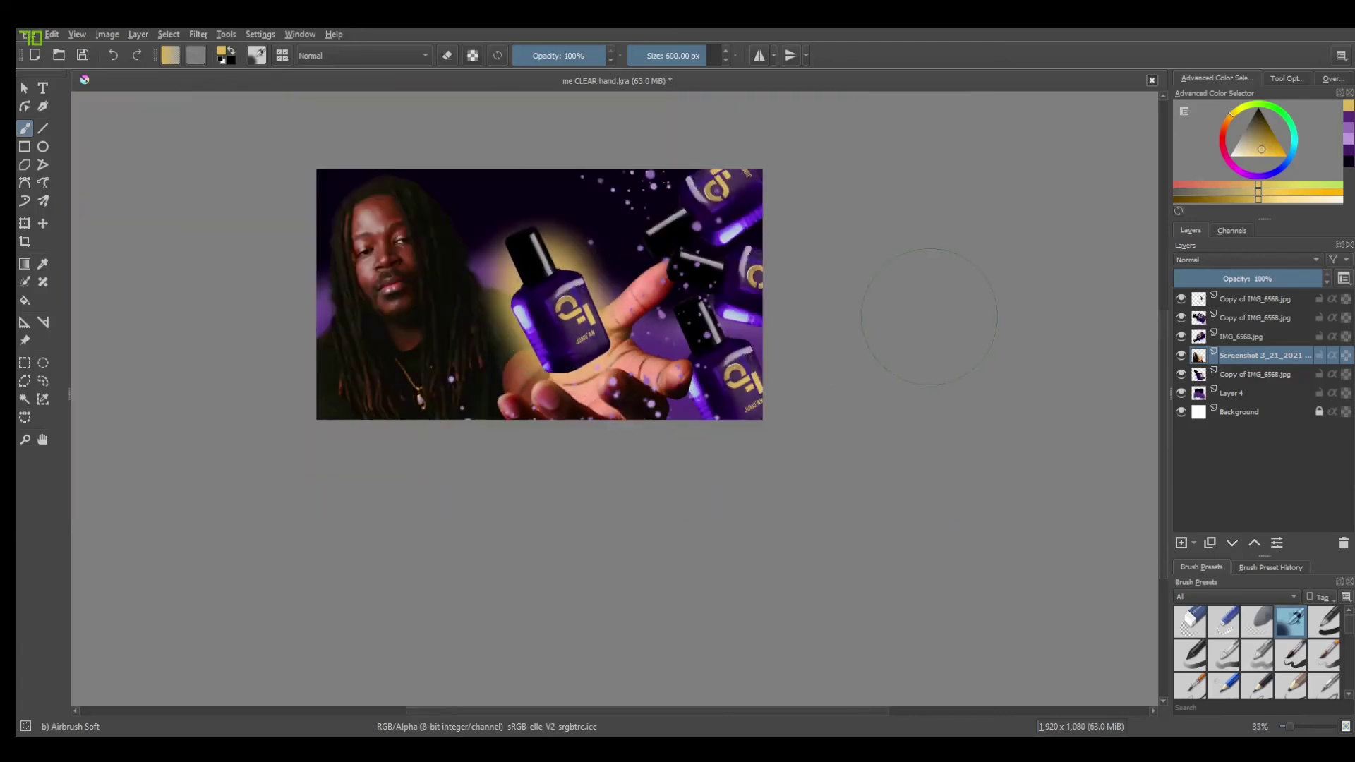
mouse_move(671, 311)
mouse_down()
mouse_move(586, 268)
mouse_move(546, 302)
mouse_move(533, 286)
mouse_move(543, 293)
mouse_up()
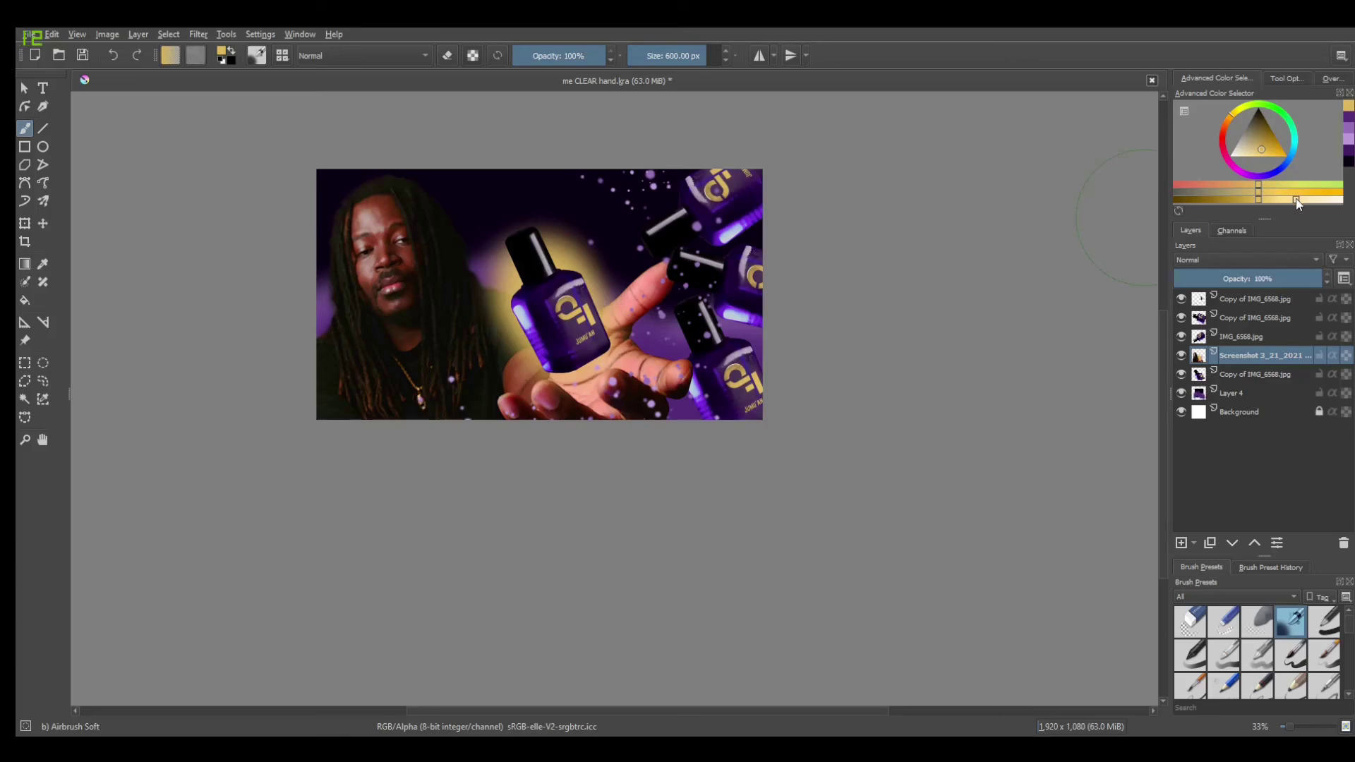
- Lighten the colour to pale cream and shrink the brush to about 300 px
drag(1309, 200, 1320, 200)
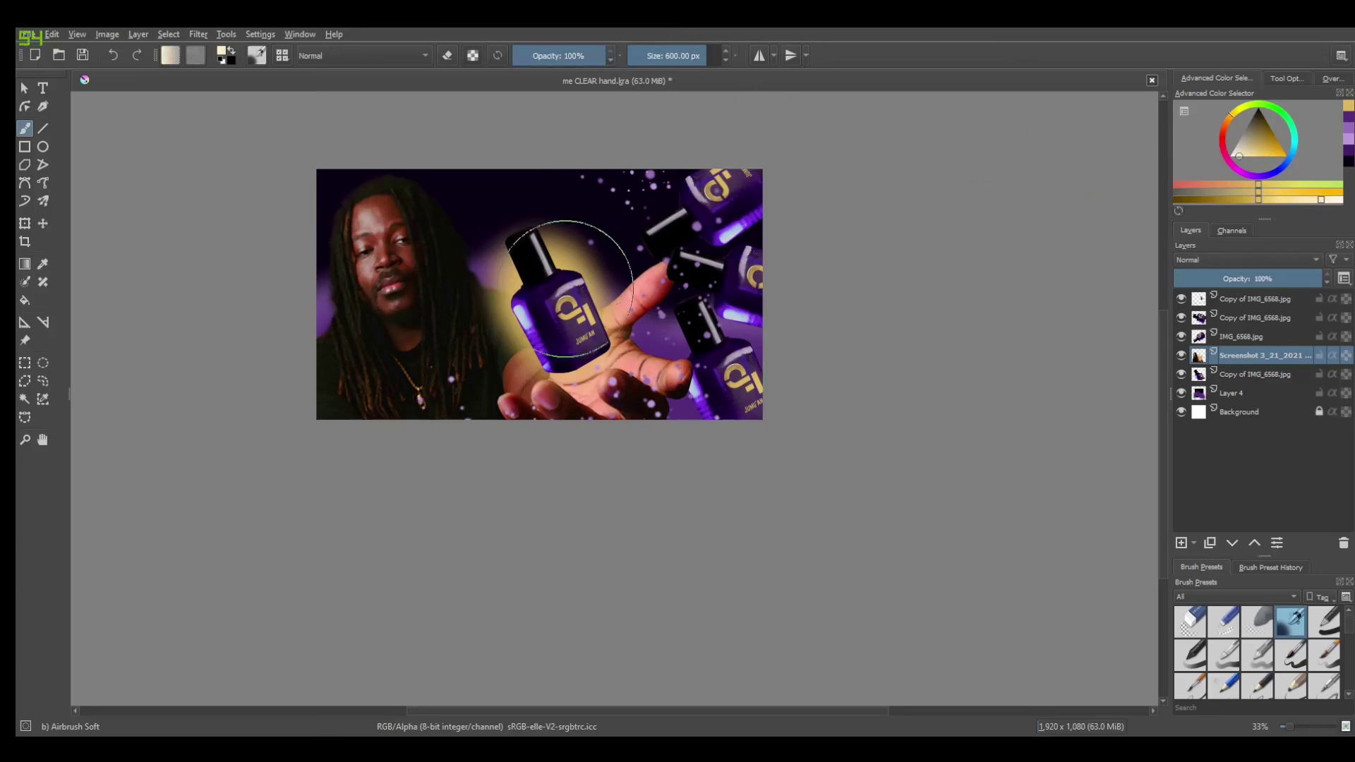
drag(552, 305, 508, 248)
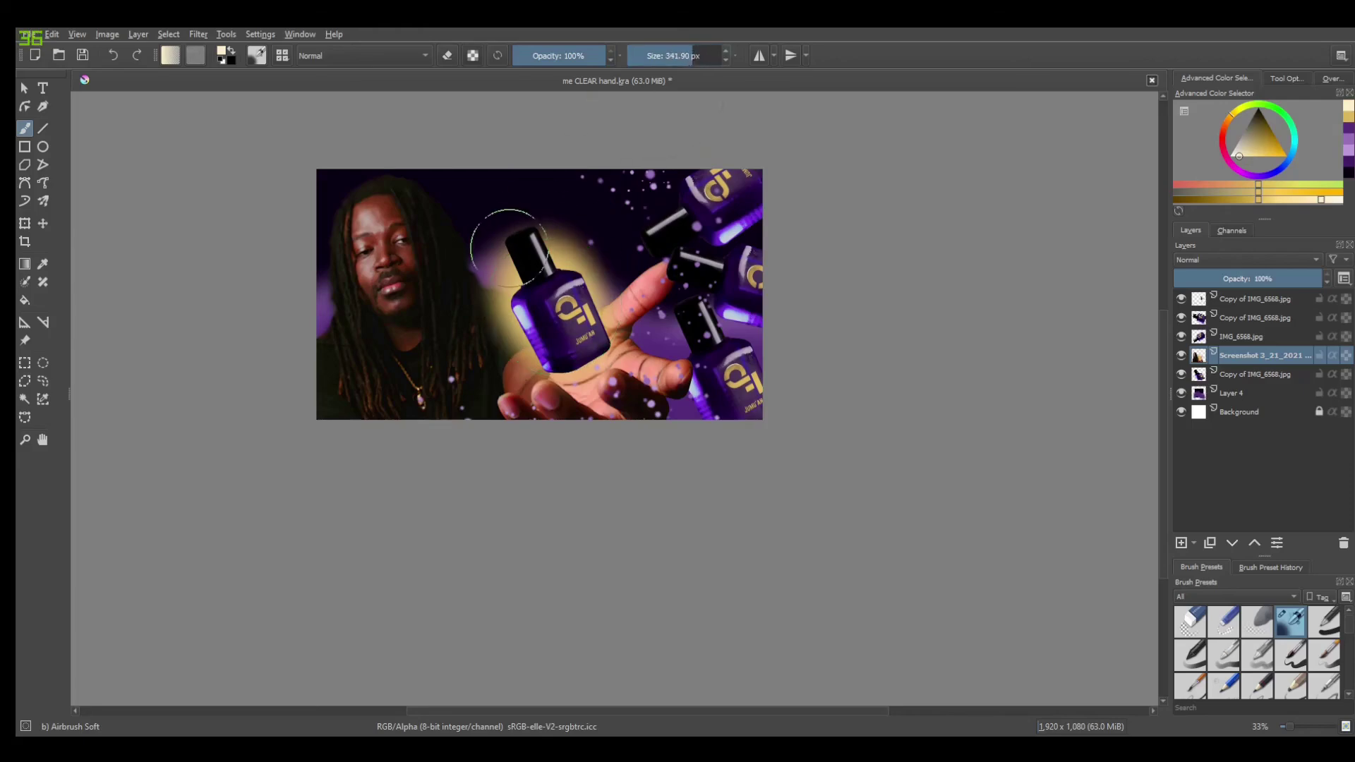
click(688, 55)
scroll(534, 275, up, 2)
scroll(534, 281, up, 1)
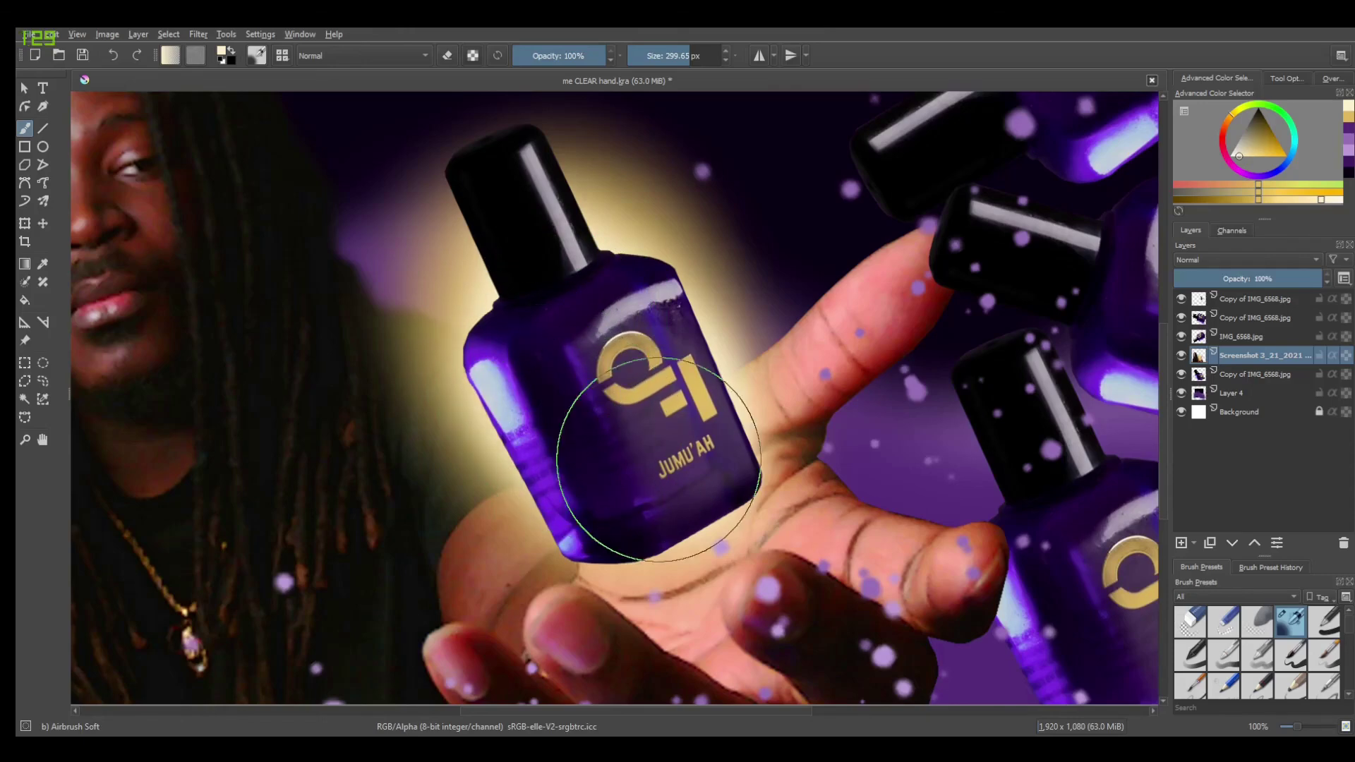
key(minus)
key(minus)
scroll(1049, 526, down, 1)
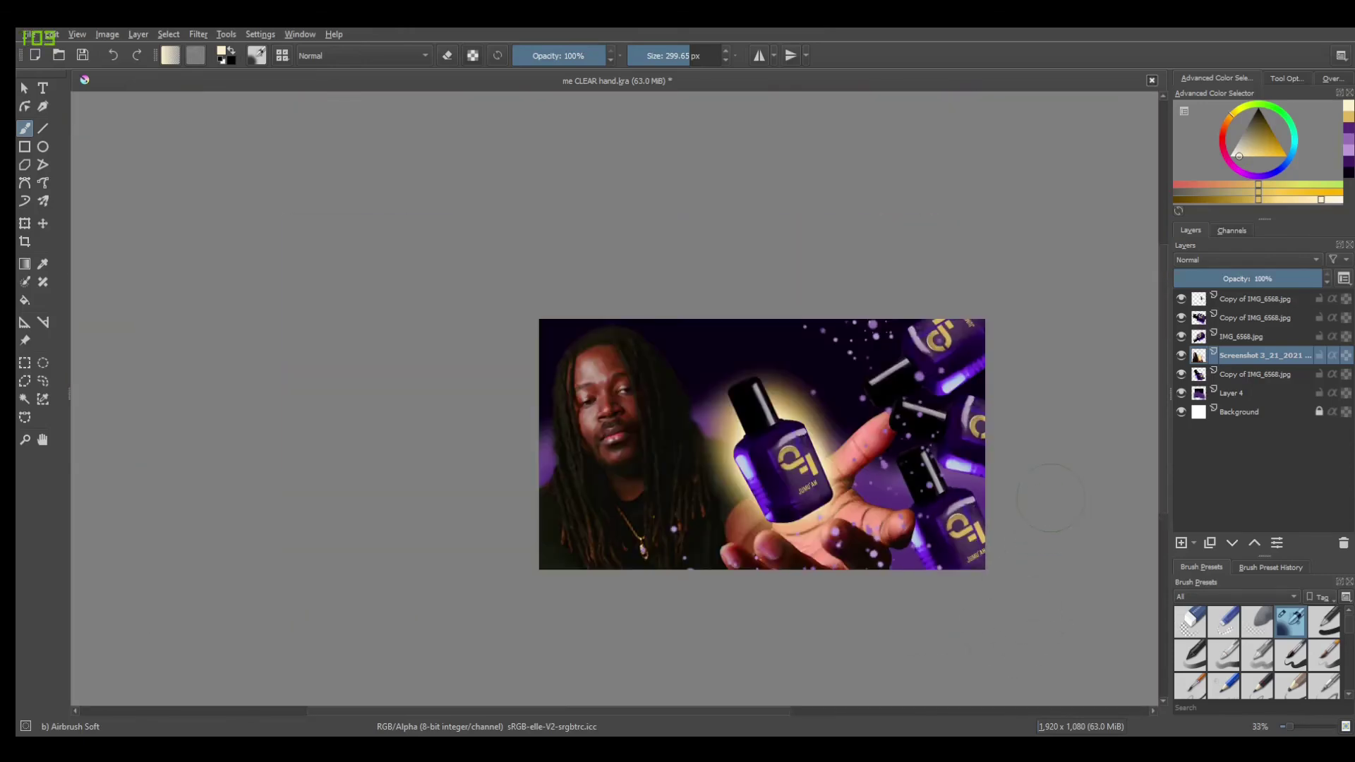